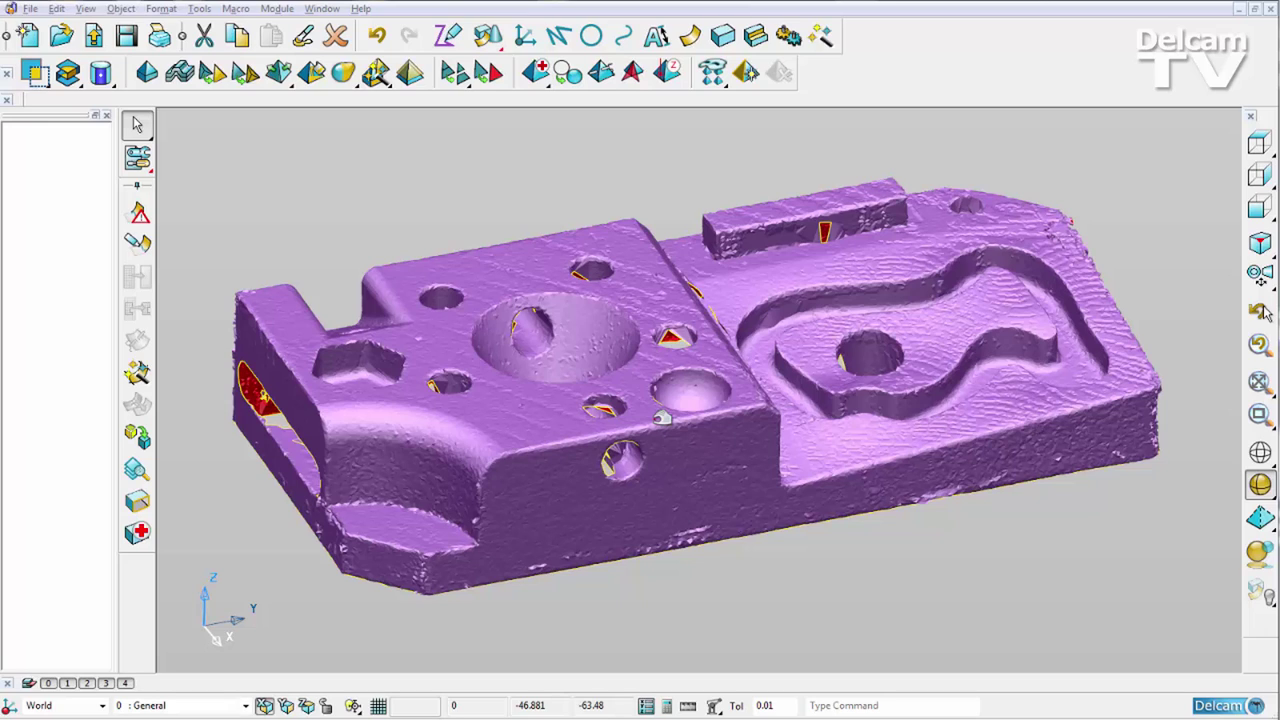
- Set the item type to fit to Solids in the mesh segmentation options
{"action": "scroll", "coordinate": [662, 418], "scroll_direction": "up", "scroll_amount": 5}
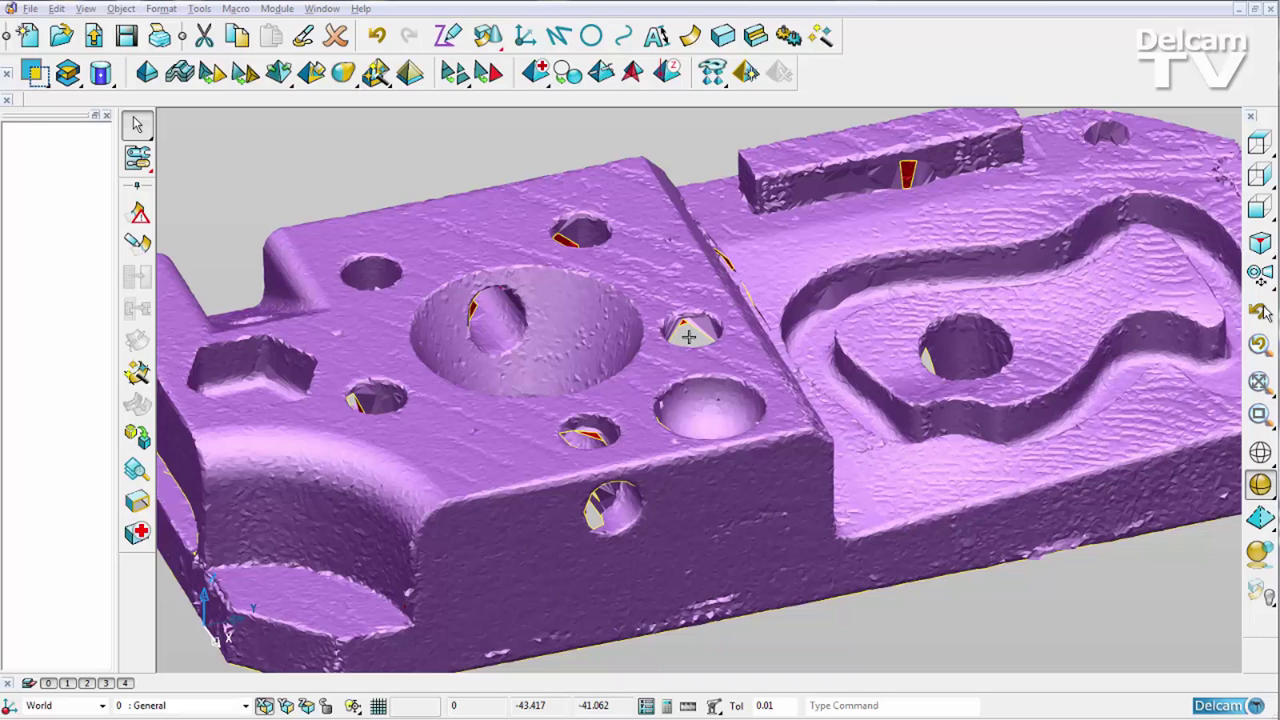
{"action": "left_click", "coordinate": [199, 8]}
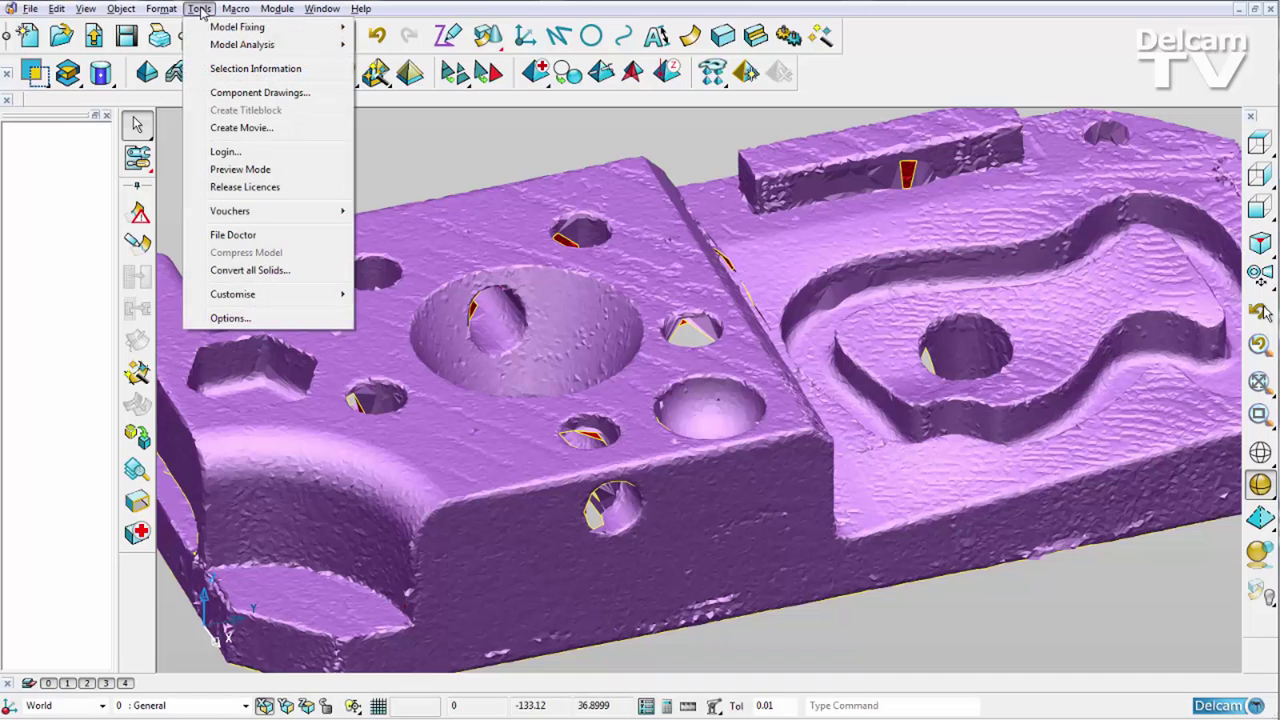
{"action": "left_click", "coordinate": [232, 318]}
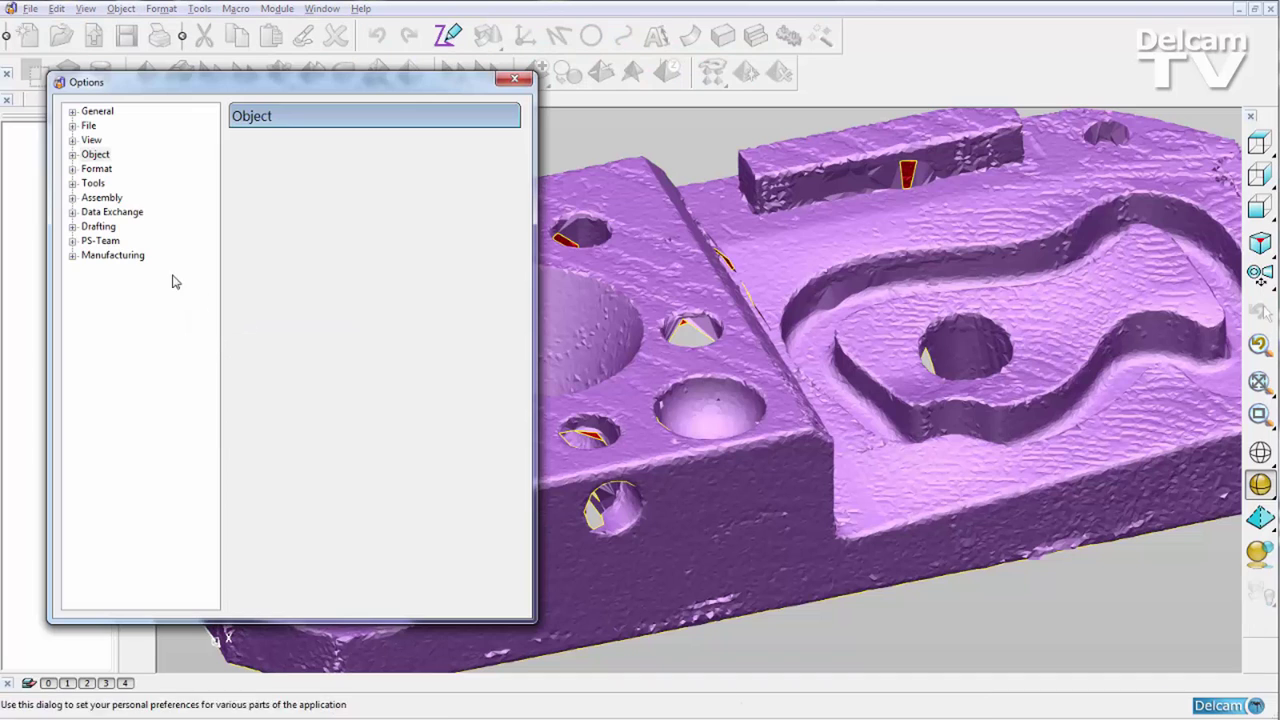
{"action": "left_click", "coordinate": [73, 154]}
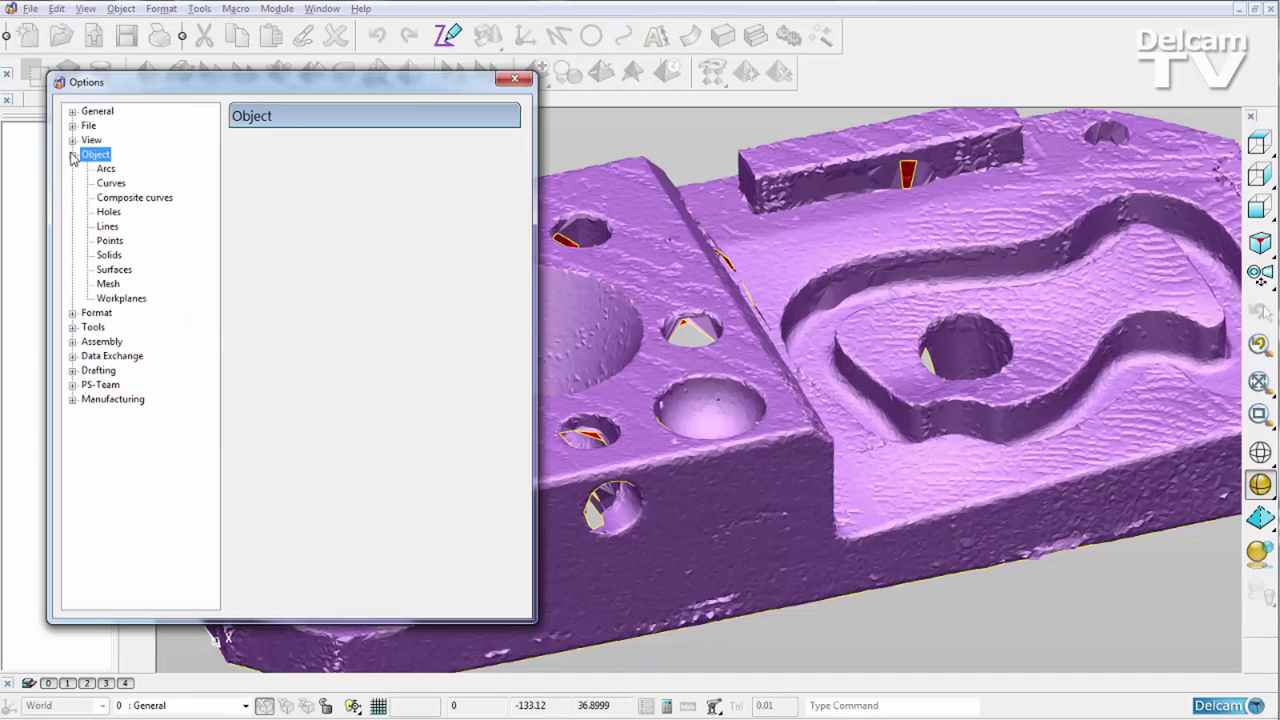
{"action": "left_click", "coordinate": [108, 285]}
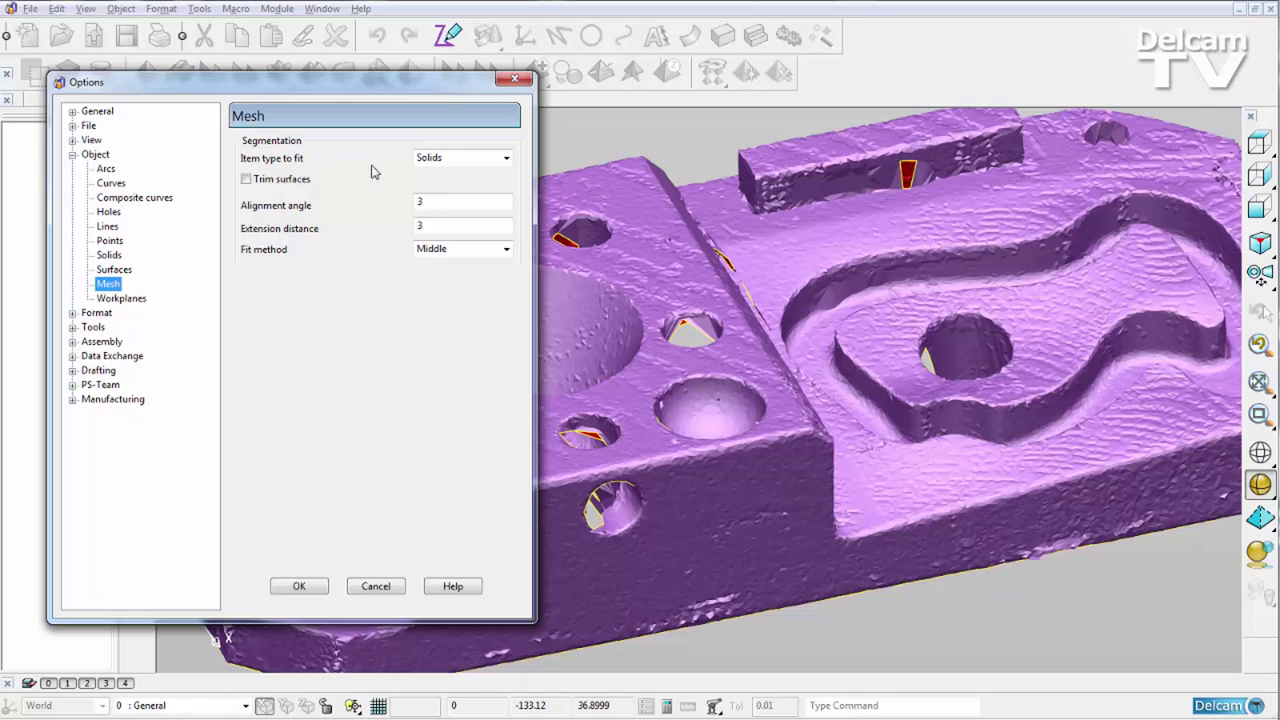
{"action": "left_click", "coordinate": [470, 160]}
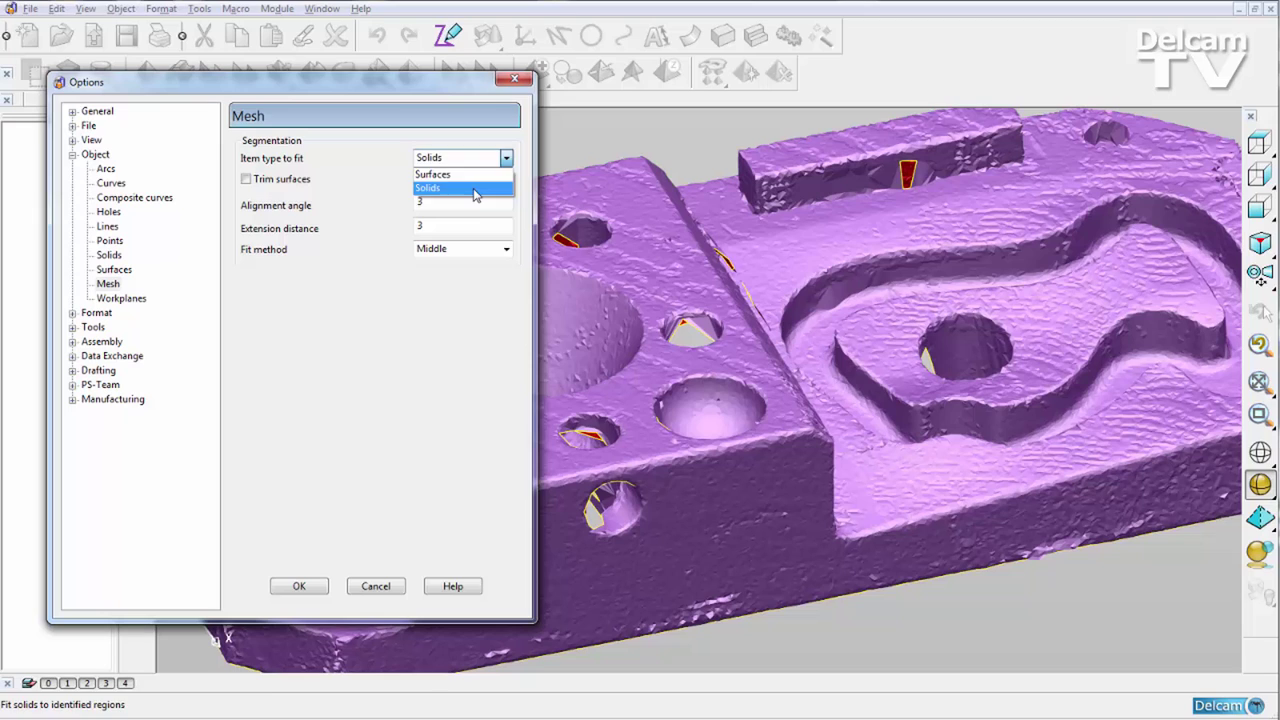
{"action": "left_click", "coordinate": [477, 192]}
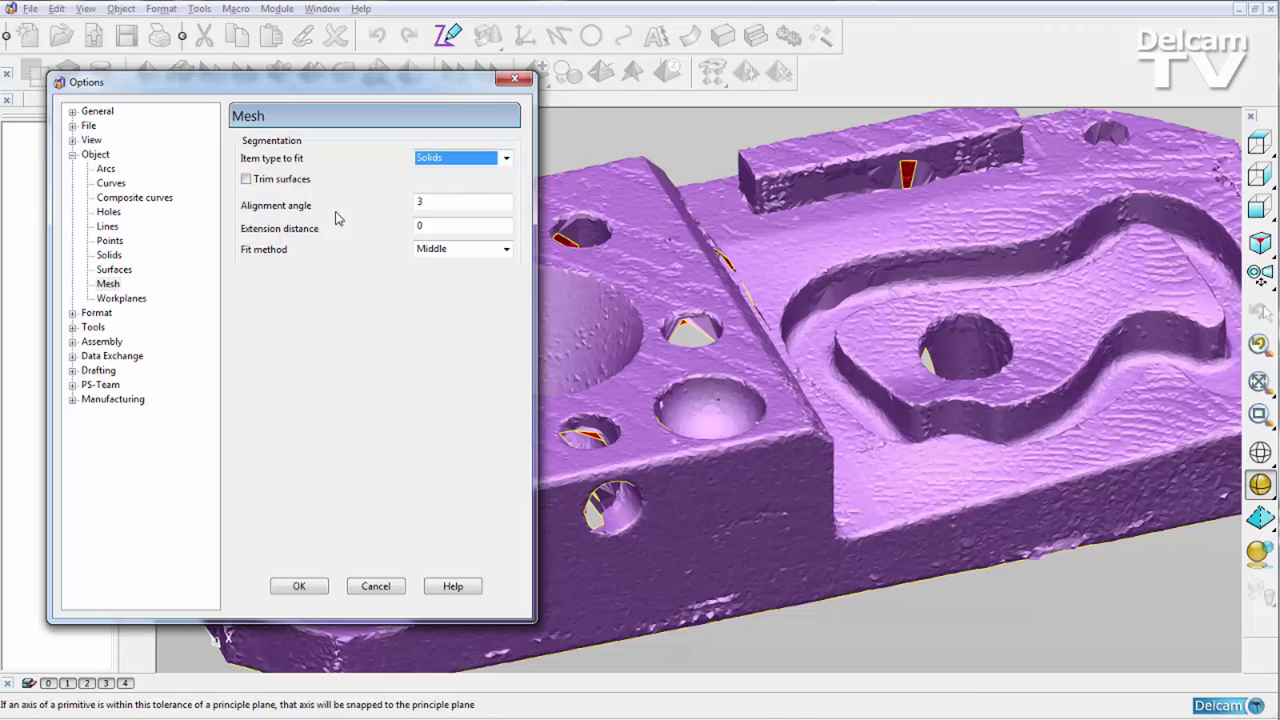
- Set the segmentation alignment angle to 3, extension distance to 3 and fit method to Middle, and apply the options
{"action": "left_click", "coordinate": [447, 202]}
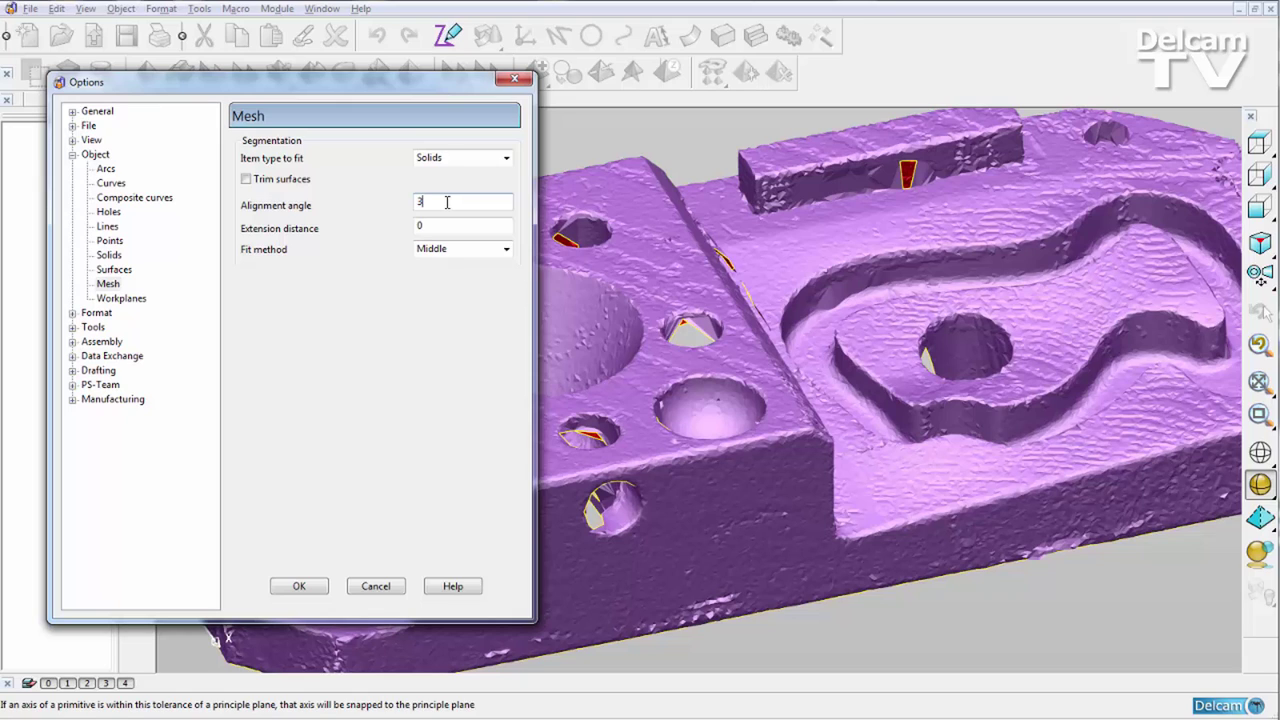
{"action": "left_click", "coordinate": [440, 228]}
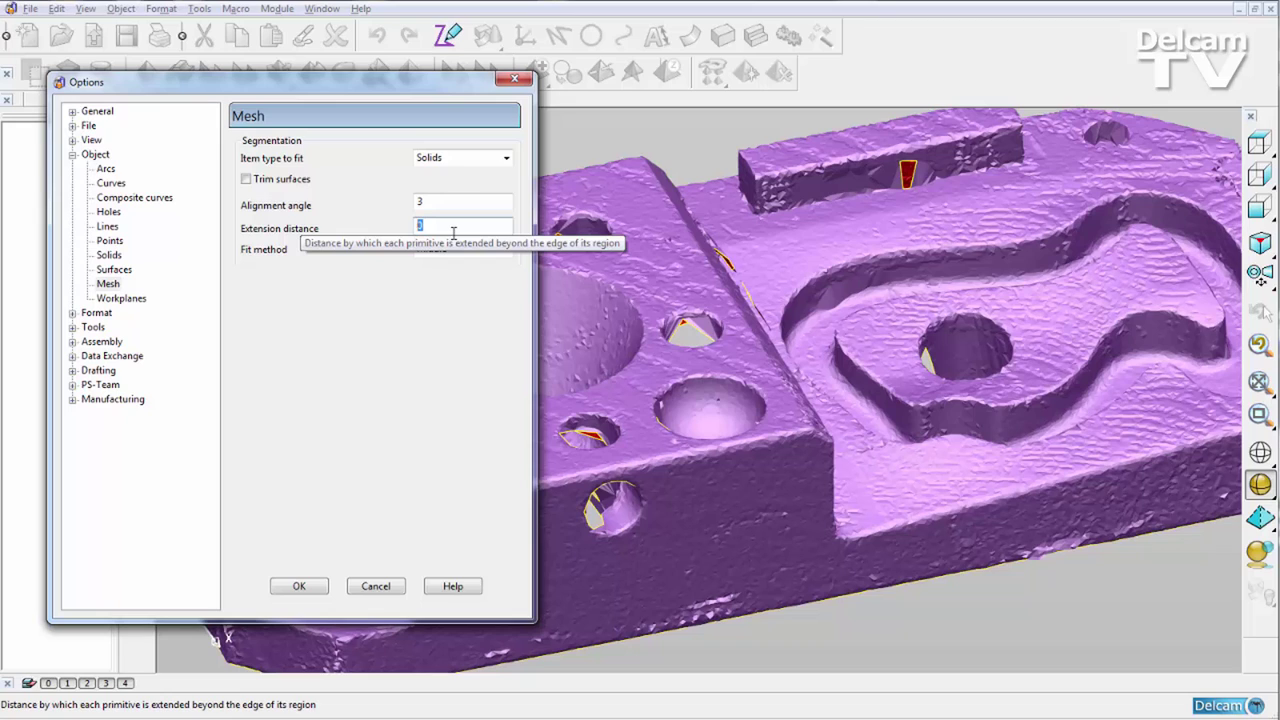
{"action": "type", "text": "3"}
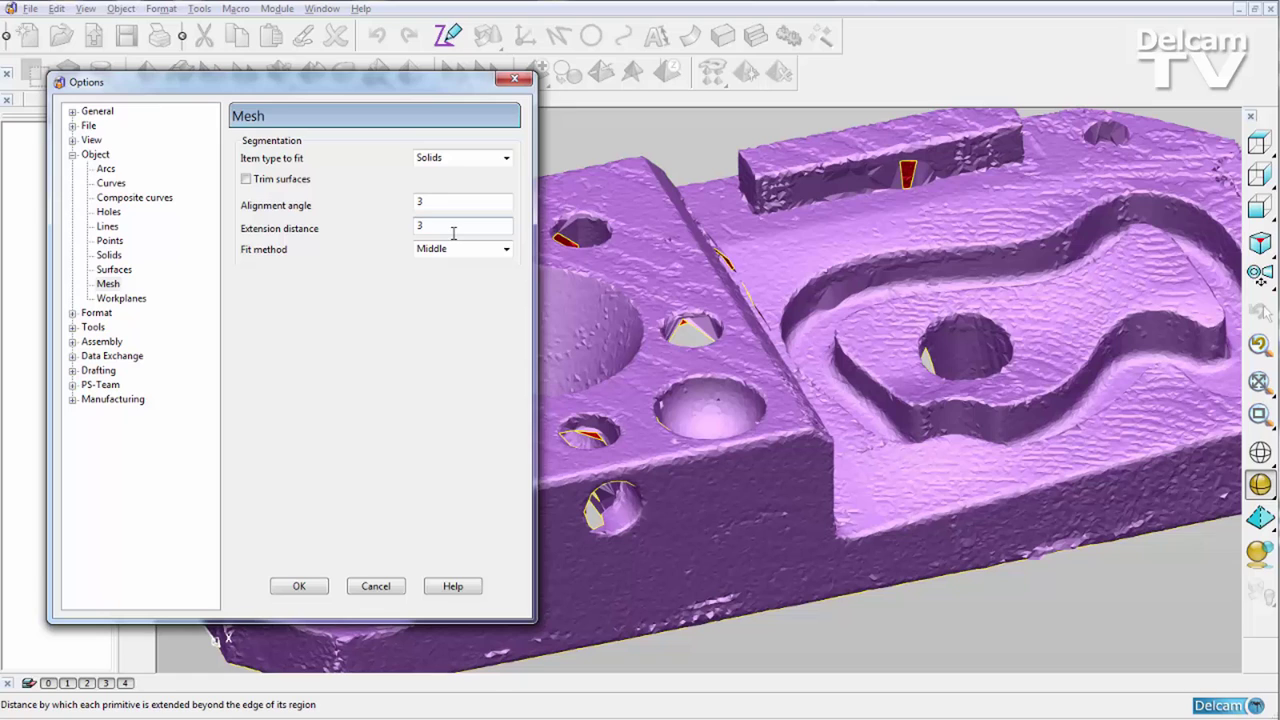
{"action": "left_click", "coordinate": [458, 249]}
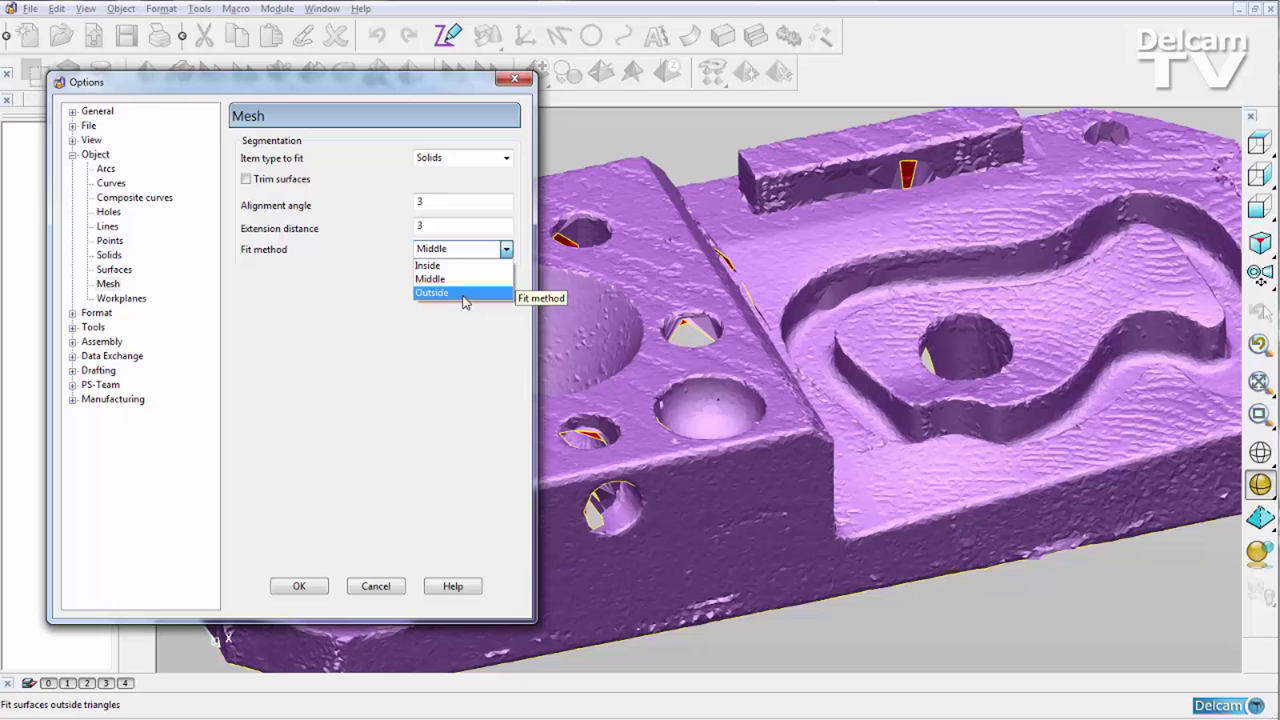
{"action": "left_click", "coordinate": [463, 279]}
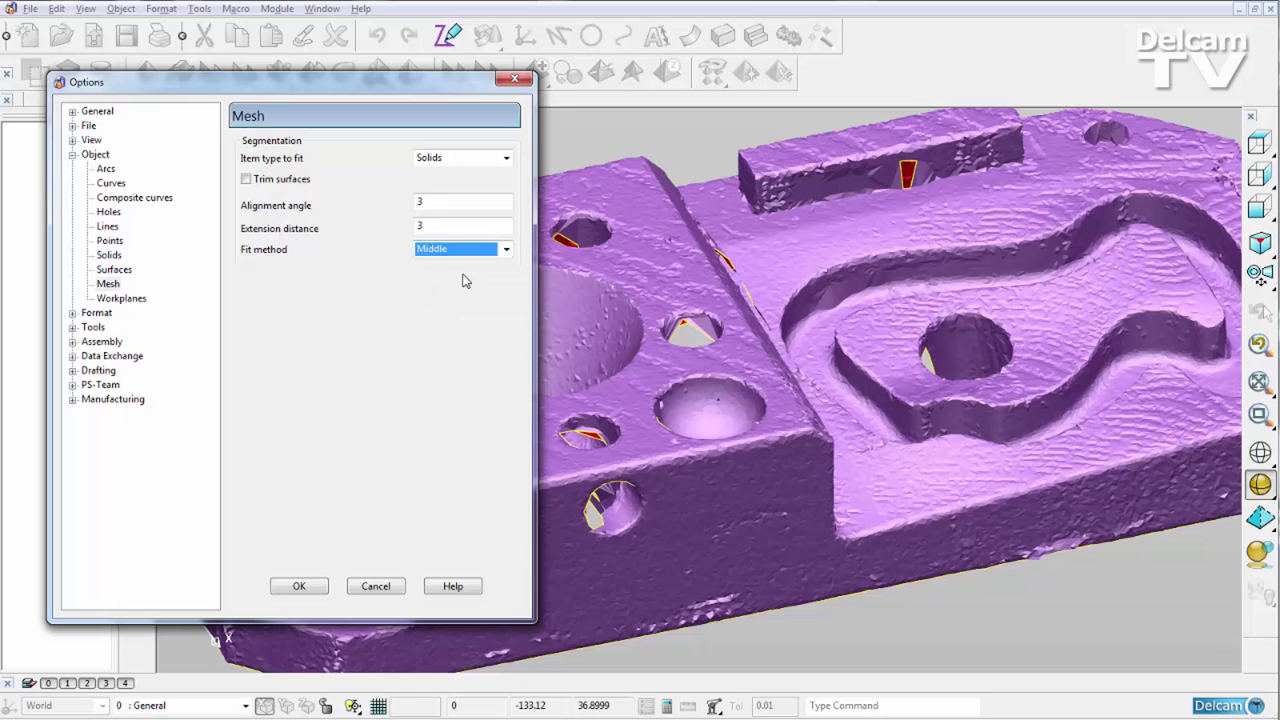
{"action": "left_click", "coordinate": [299, 586]}
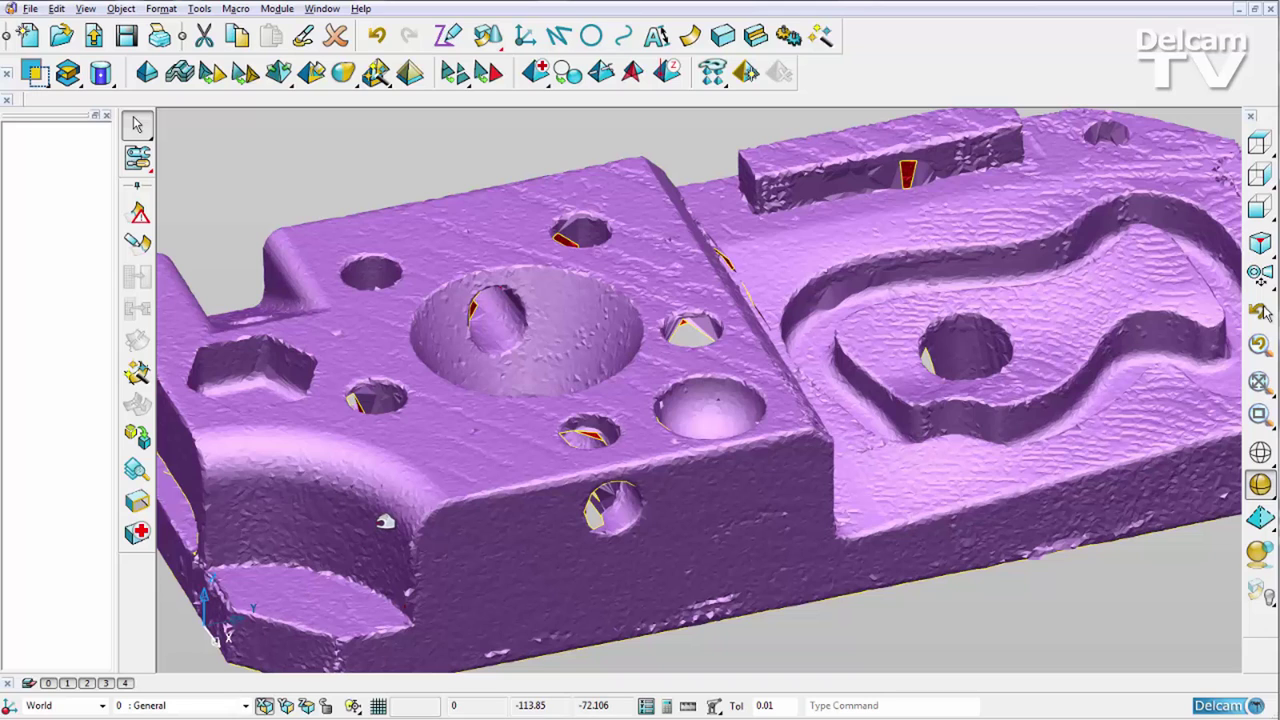
- Start manual segmentation of the mesh with solid output and Cylinder as the primitive type
{"action": "mouse_move", "coordinate": [376, 76]}
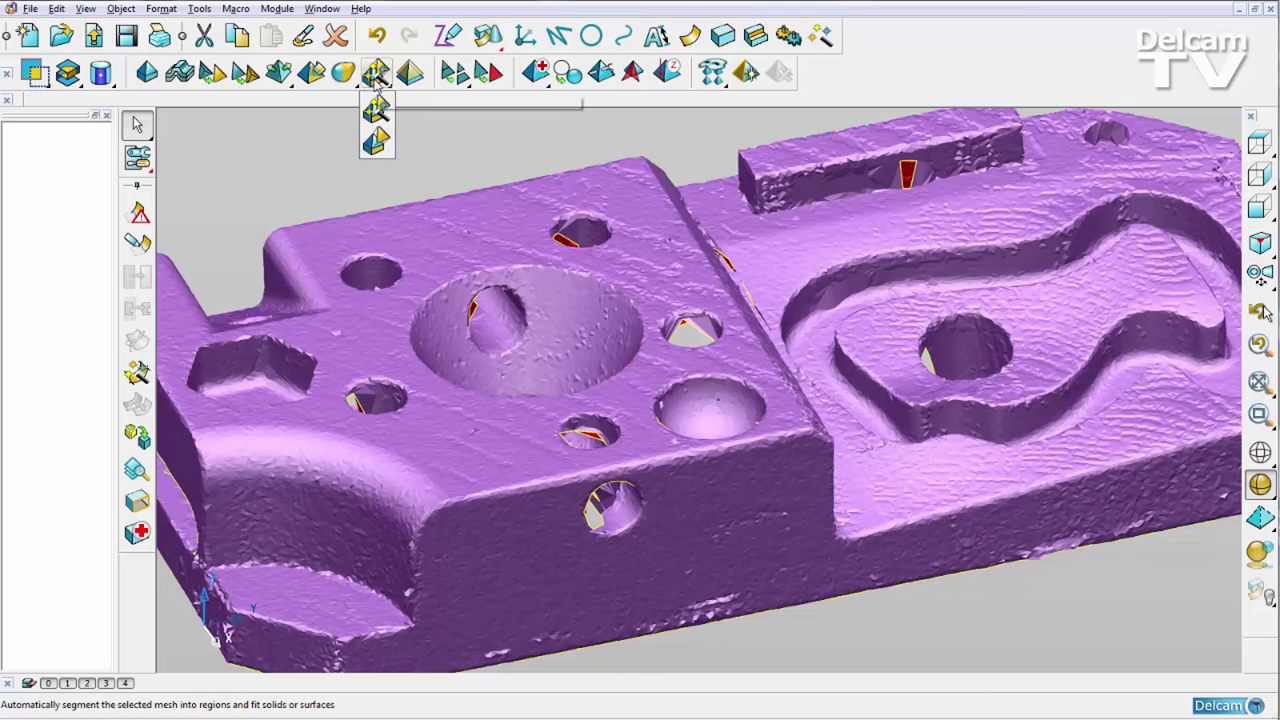
{"action": "left_click", "coordinate": [375, 143]}
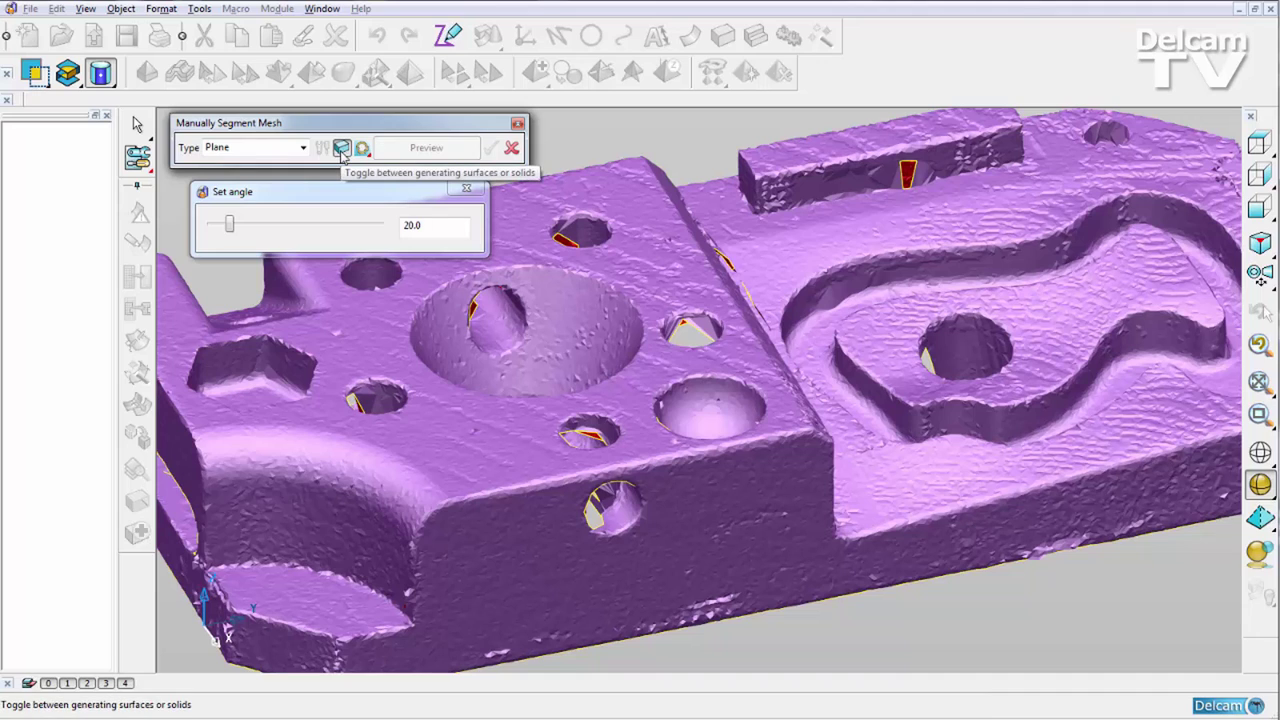
{"action": "left_click", "coordinate": [341, 148]}
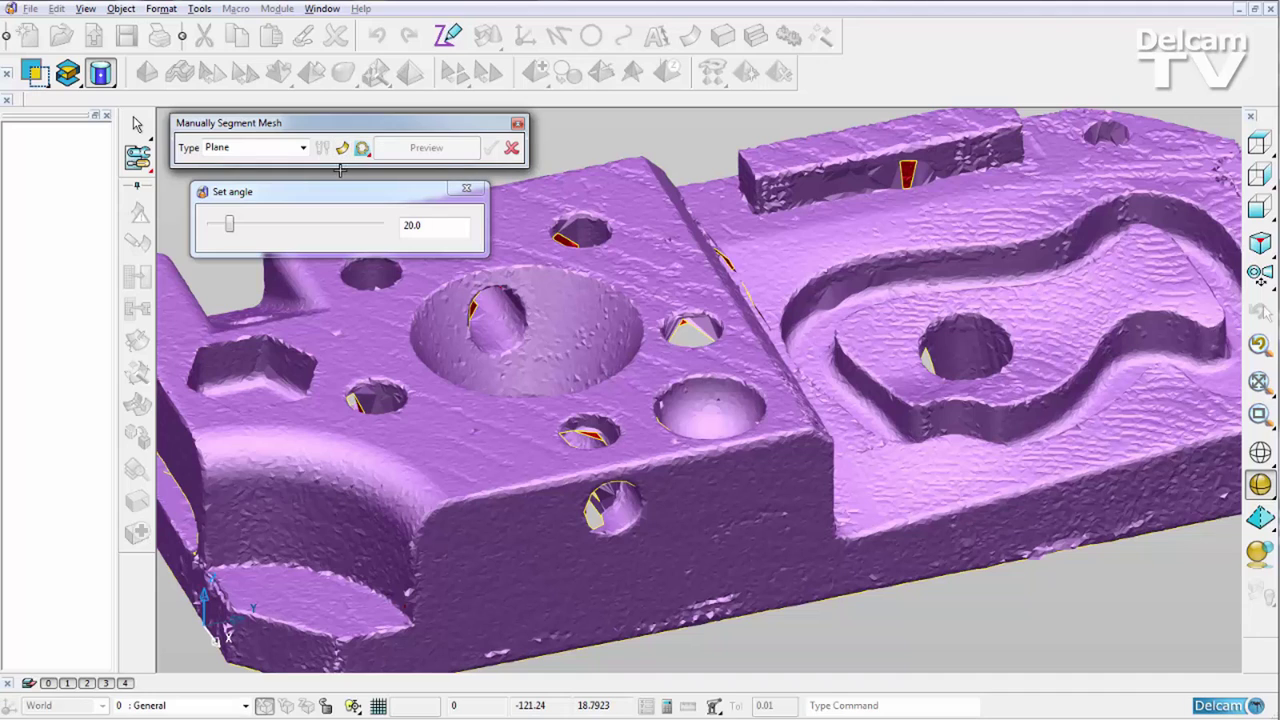
{"action": "left_click", "coordinate": [341, 148]}
{"action": "left_click", "coordinate": [303, 147]}
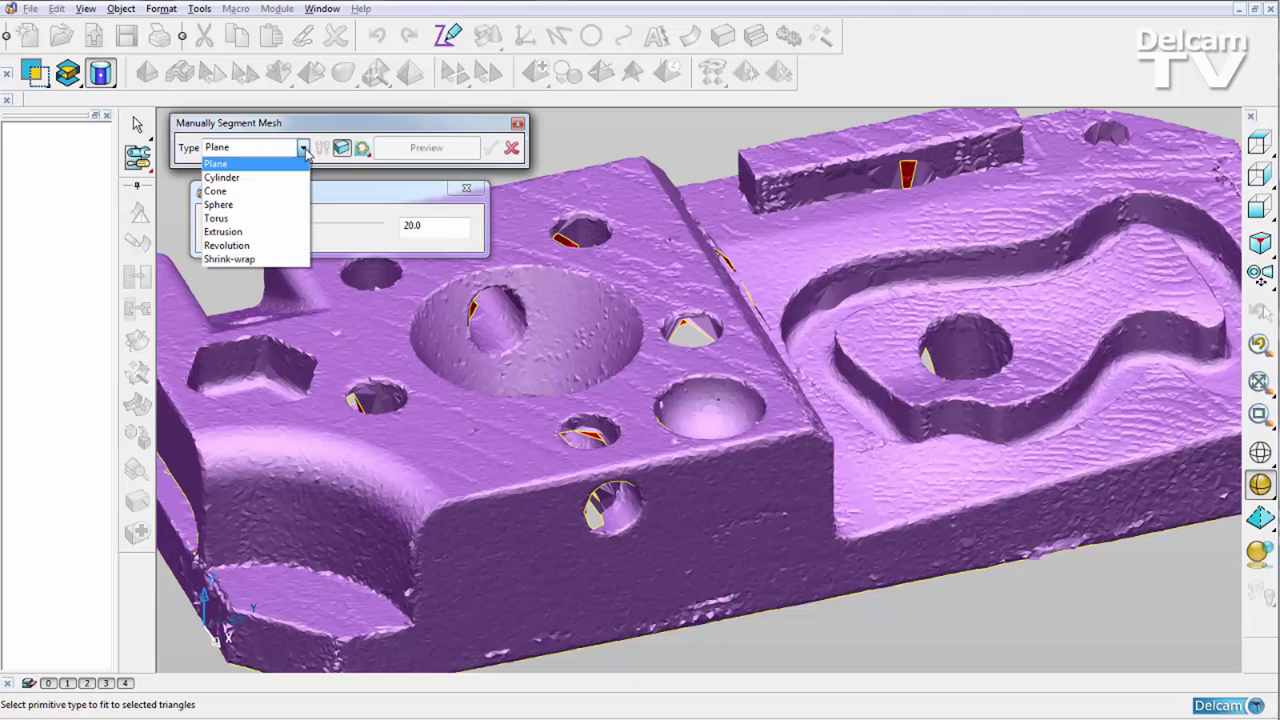
{"action": "left_click", "coordinate": [286, 177]}
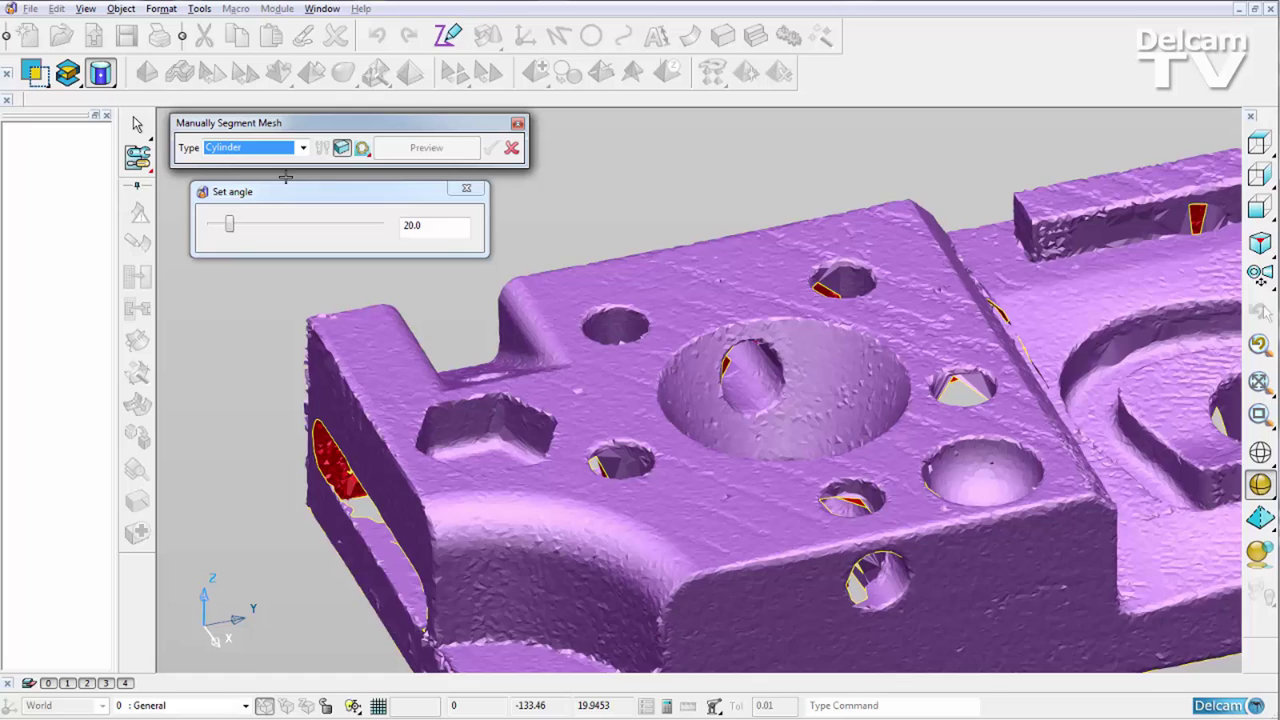
- Fit solid cylinders to the small hole near the side notch and the neighbouring hole along the raised block's rear edge
{"action": "left_click", "coordinate": [587, 342]}
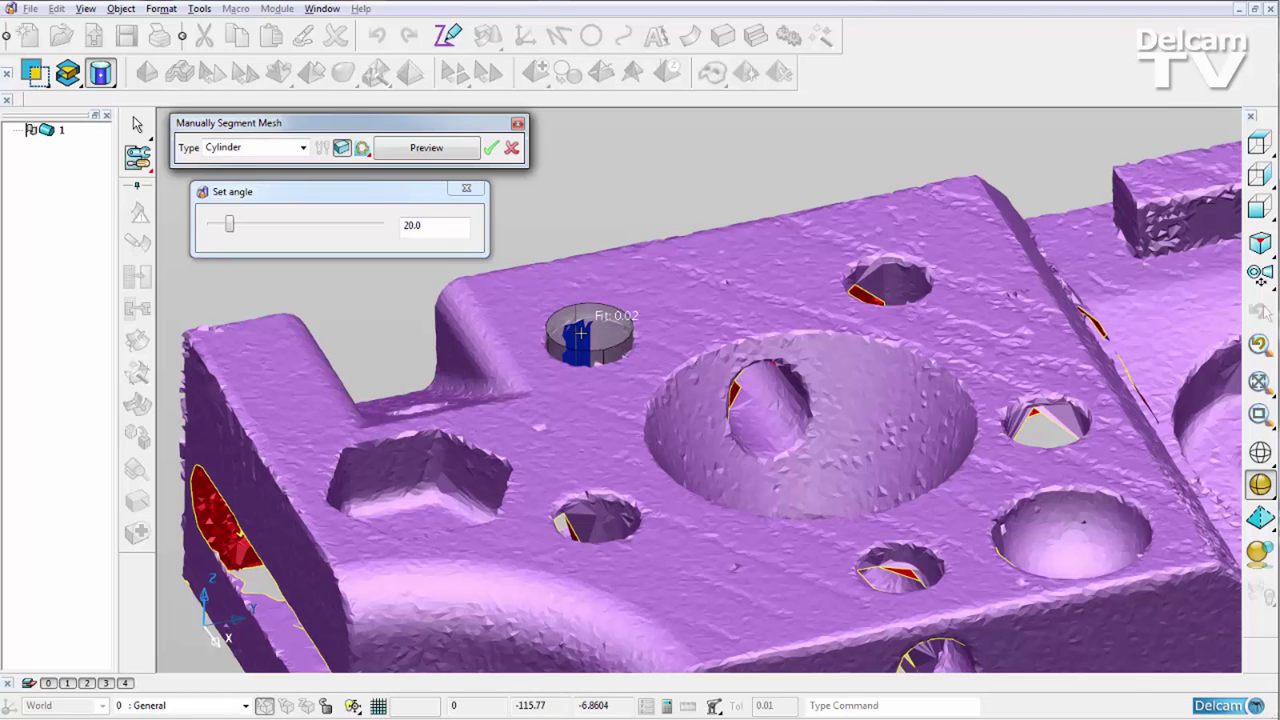
{"action": "left_click", "coordinate": [588, 345]}
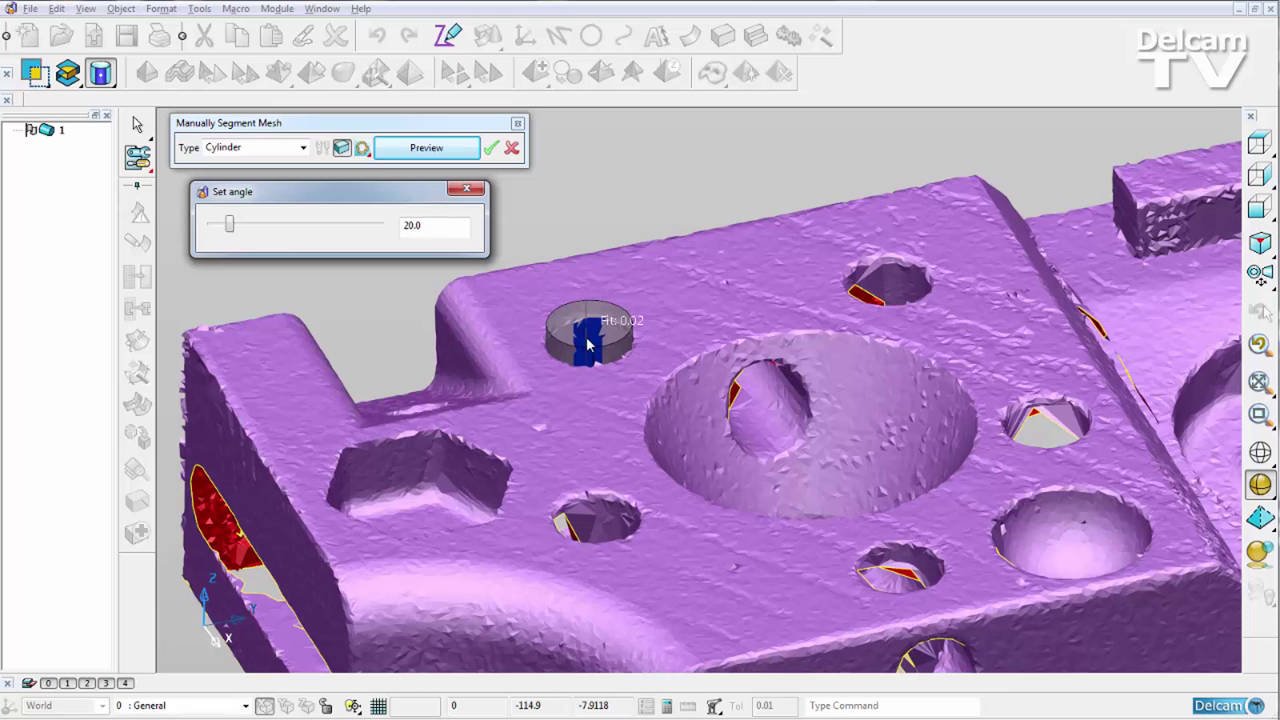
{"action": "left_click", "coordinate": [586, 338]}
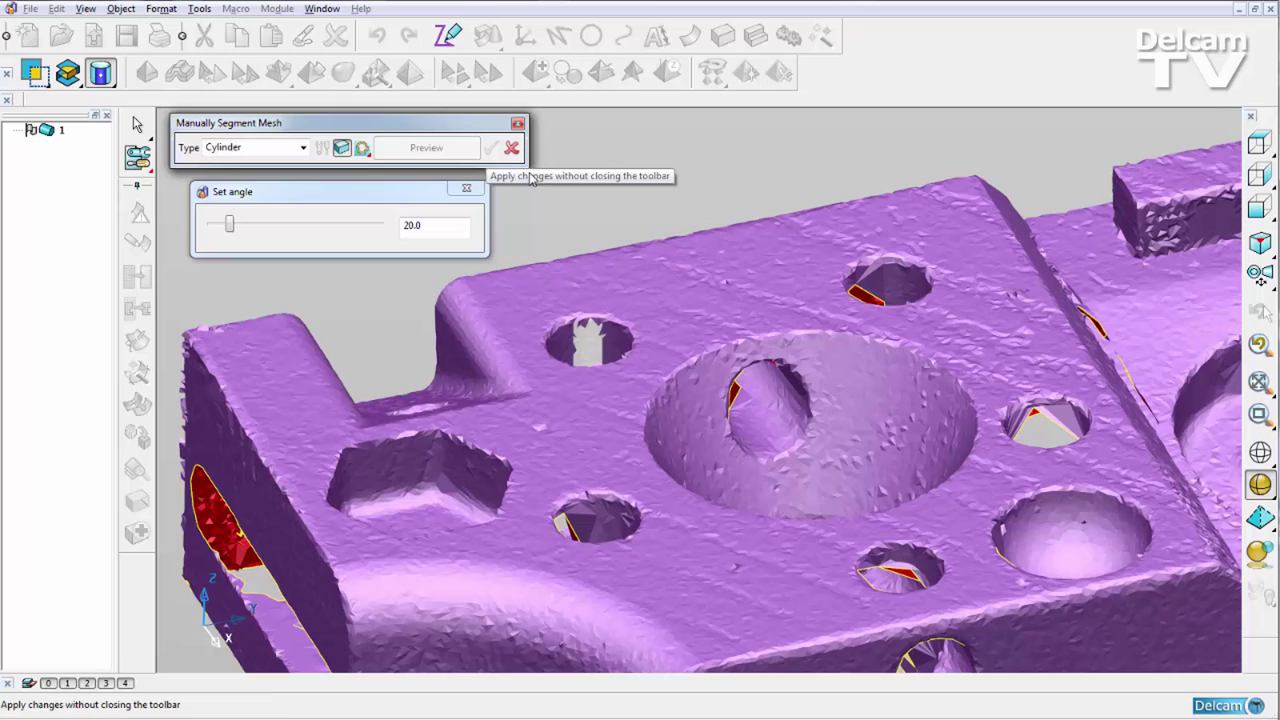
{"action": "left_click", "coordinate": [900, 285]}
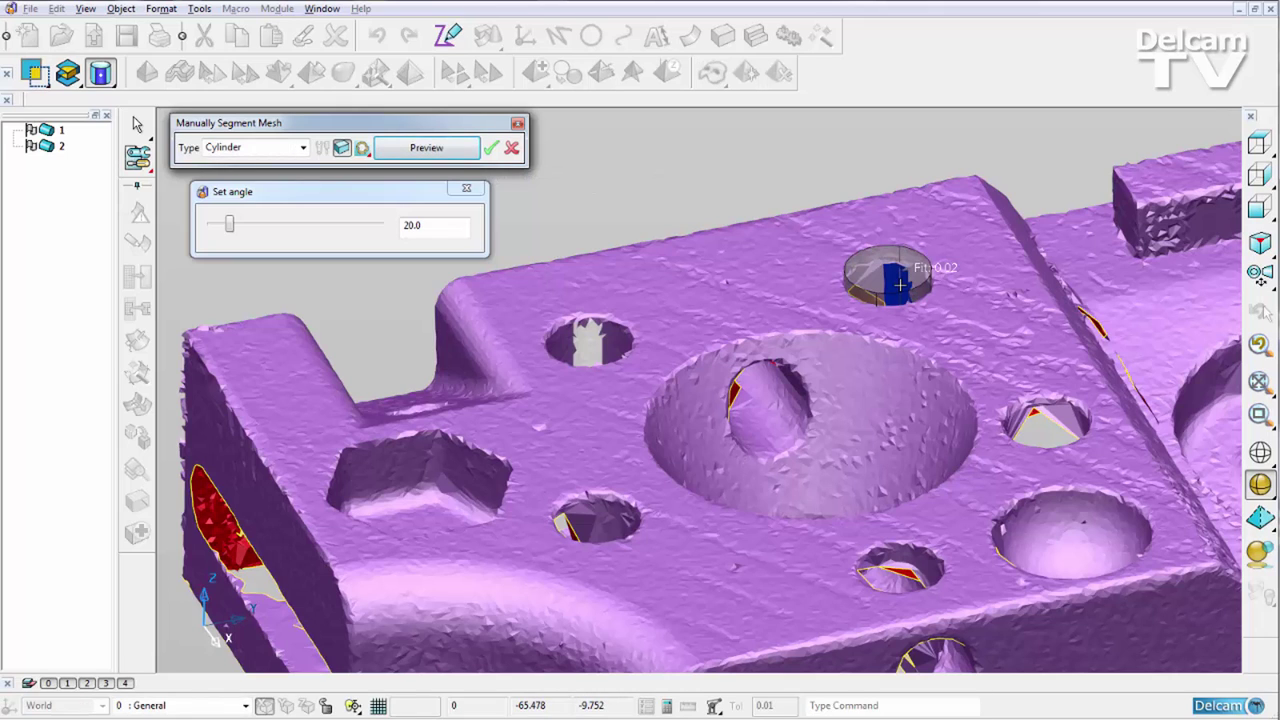
{"action": "key", "text": "Return"}
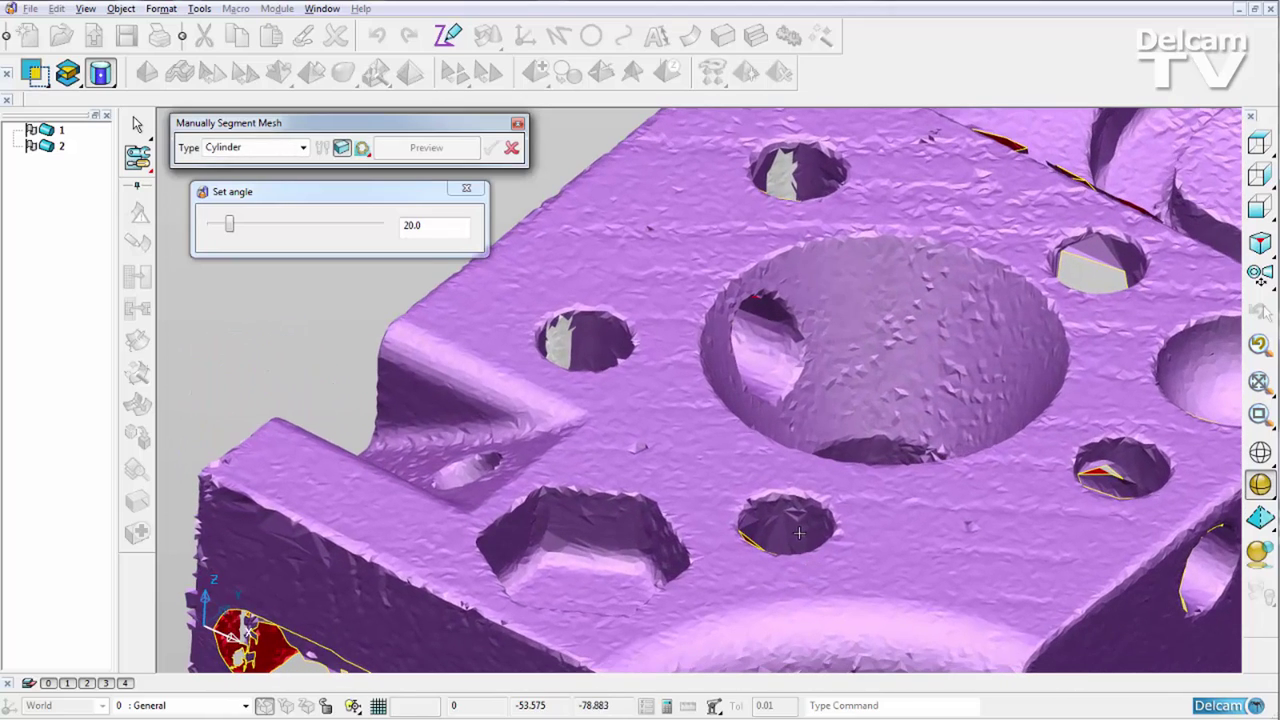
- Fit solid cylinders to the small hole beside the hexagonal pocket and the one nearest the step down to the lower level
{"action": "left_click", "coordinate": [799, 533]}
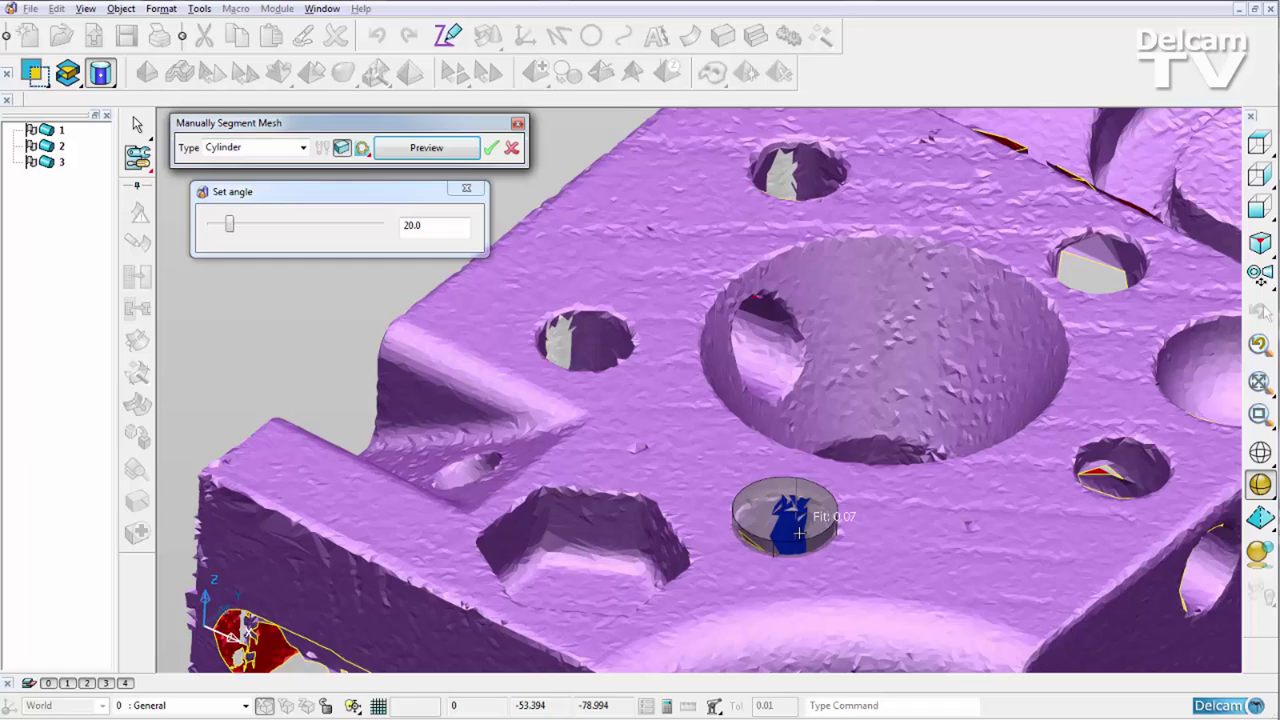
{"action": "key", "text": "Return"}
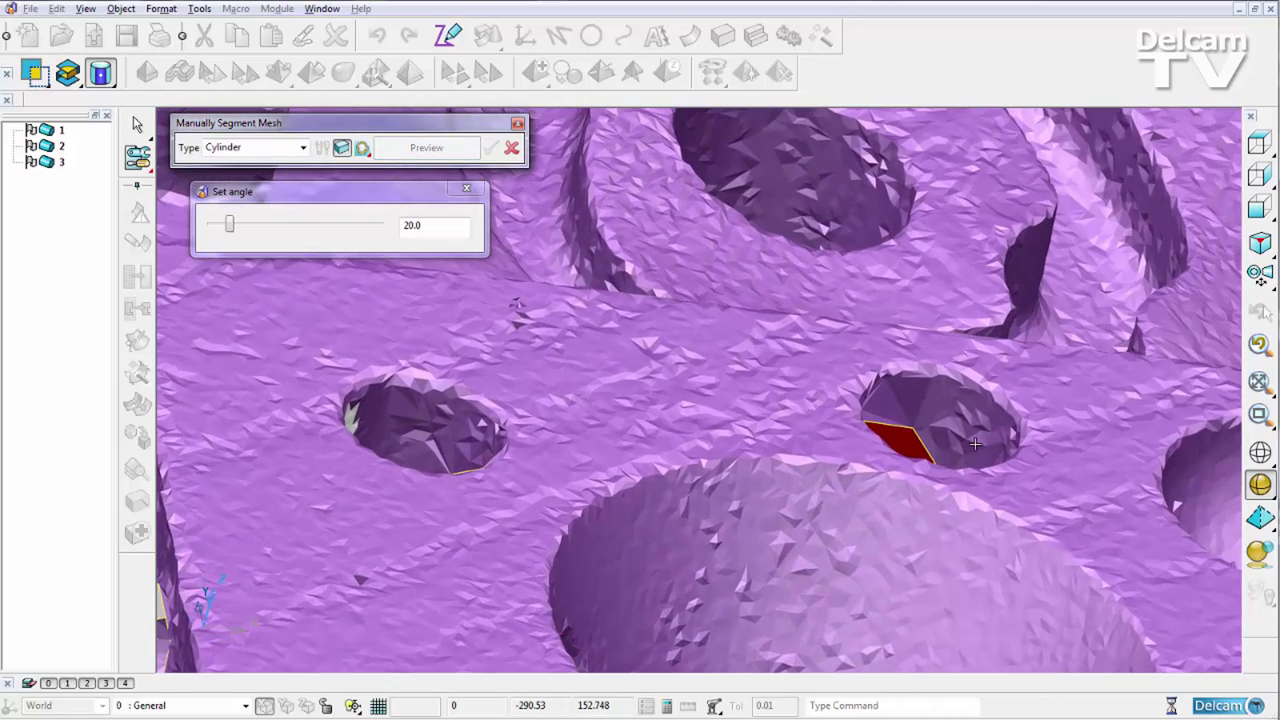
{"action": "left_click", "coordinate": [975, 442]}
{"action": "left_click", "coordinate": [976, 432]}
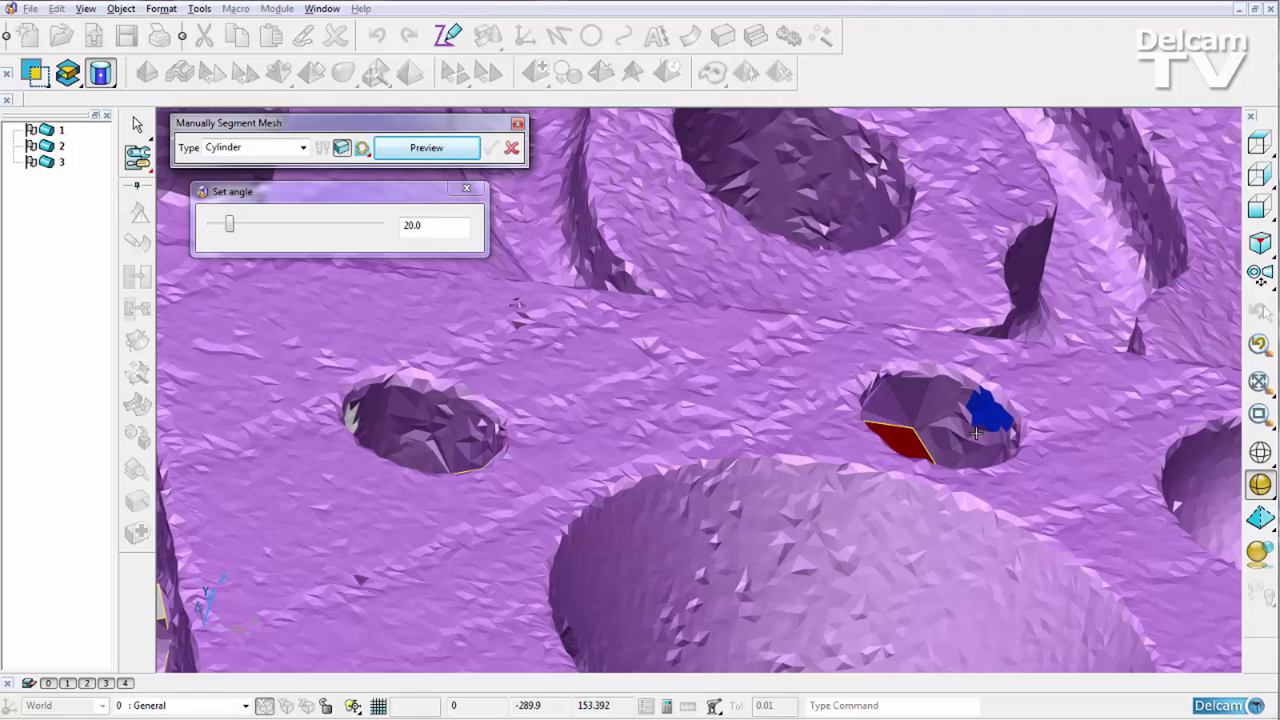
{"action": "key", "text": "Return"}
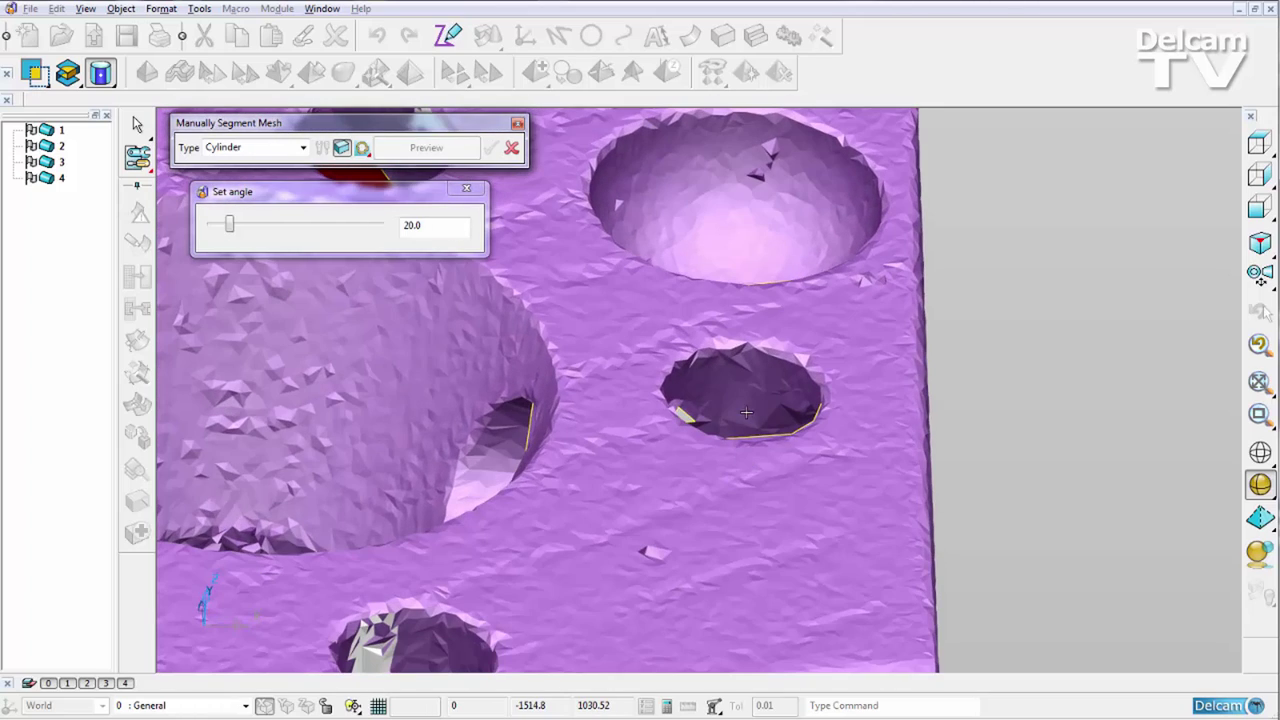
- Reduce the selection angle to 11.16, fit a solid cylinder to the small hole beside the hemispherical pocket, and finish the segmentation
{"action": "left_click", "coordinate": [746, 417]}
{"action": "middle_click_drag", "start_coordinate": [746, 417], "coordinate": [726, 472]}
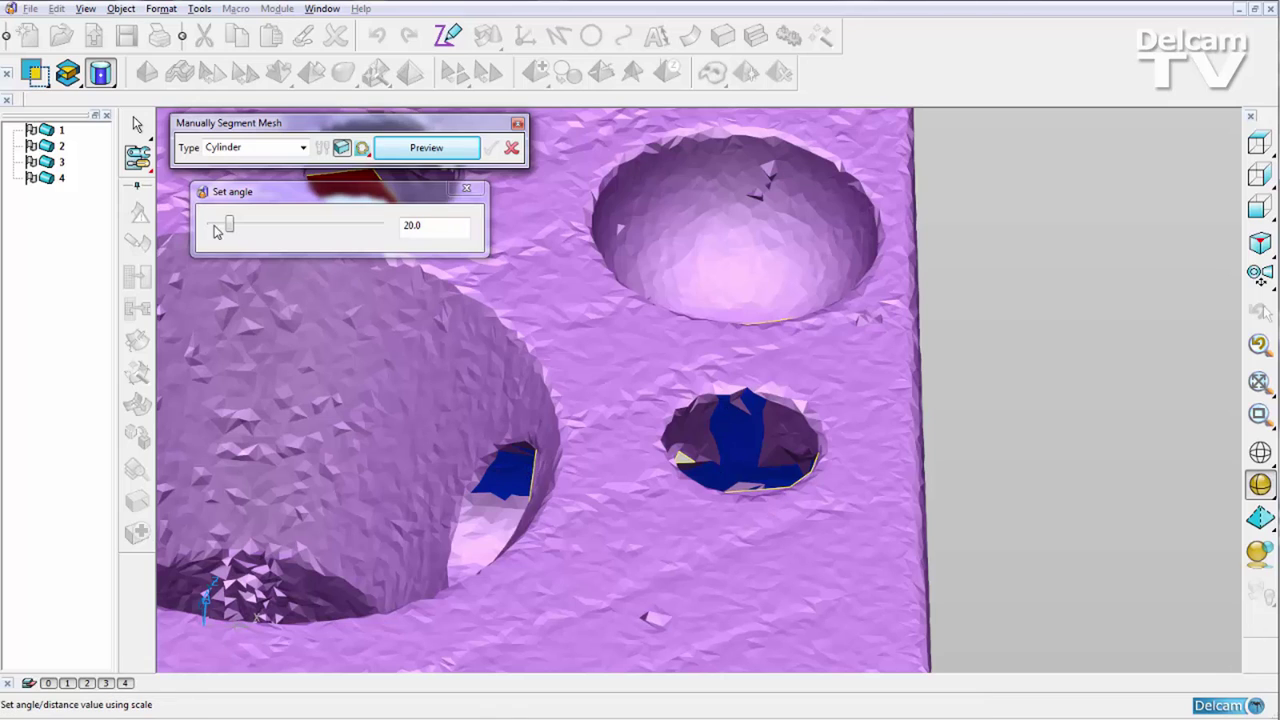
{"action": "left_click_drag", "start_coordinate": [229, 226], "coordinate": [222, 228]}
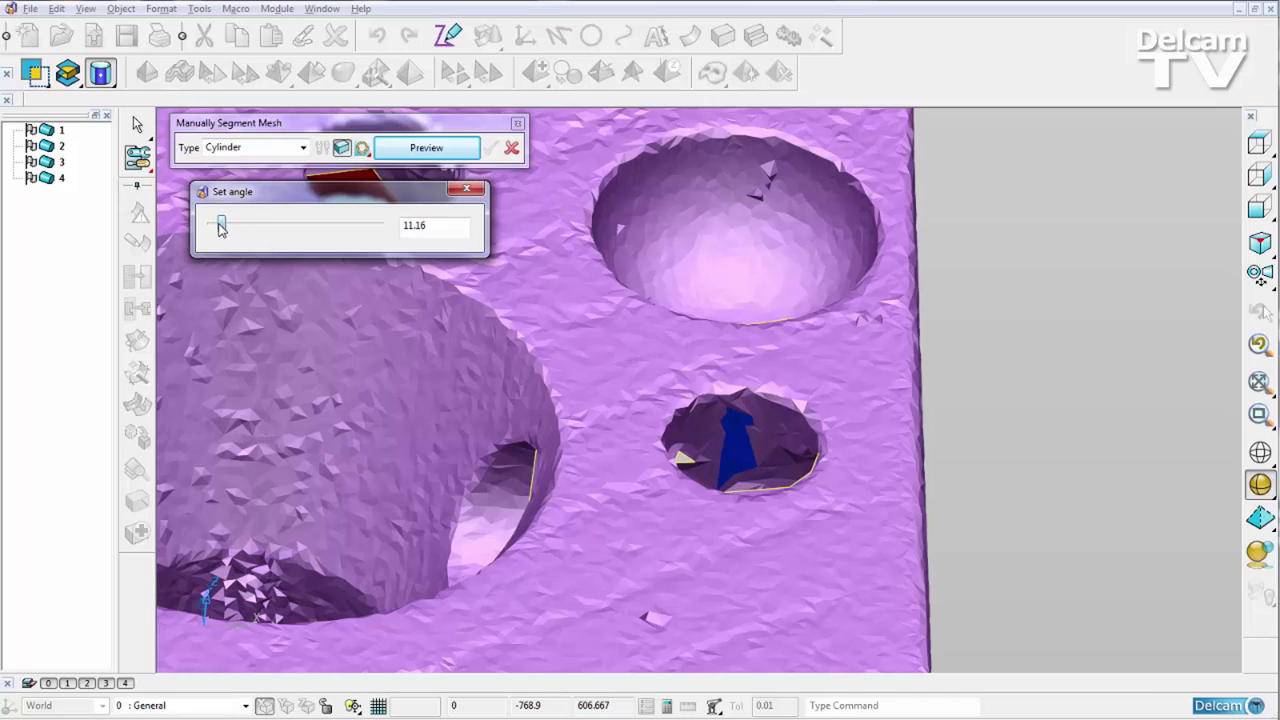
{"action": "left_click", "coordinate": [767, 433]}
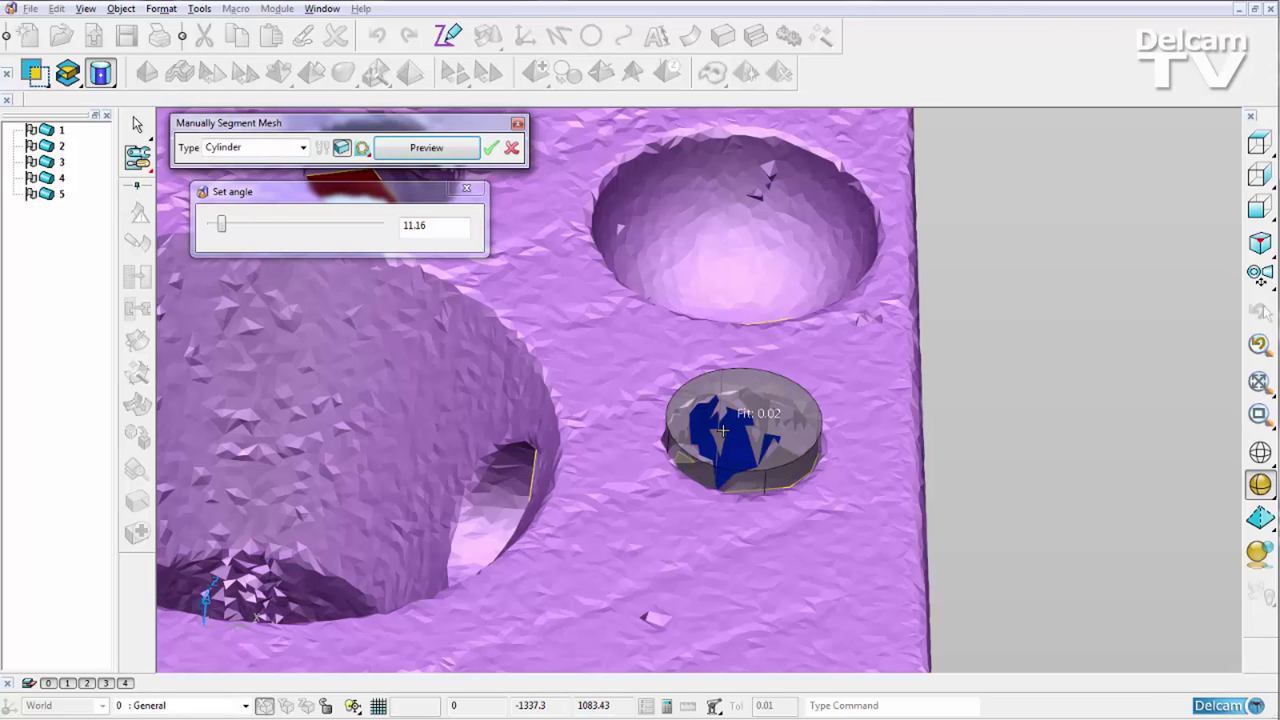
{"action": "key", "text": "Return"}
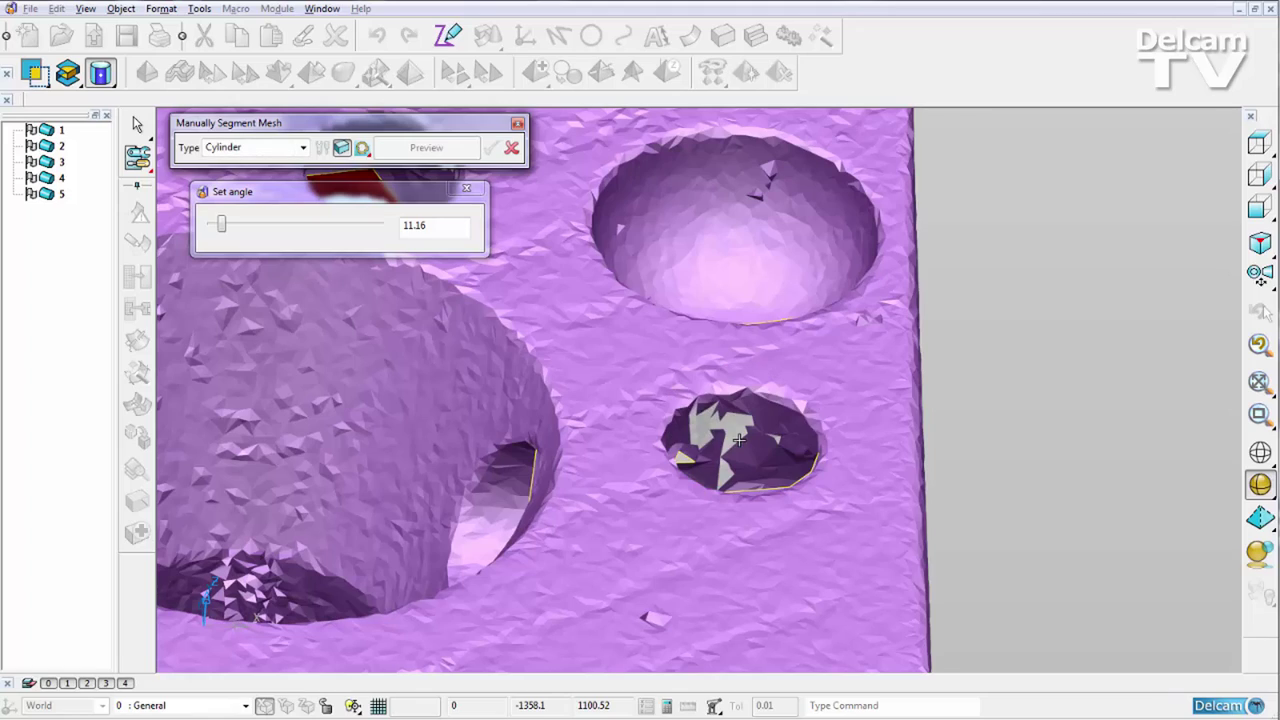
{"action": "middle_click_drag", "start_coordinate": [738, 440], "coordinate": [738, 440]}
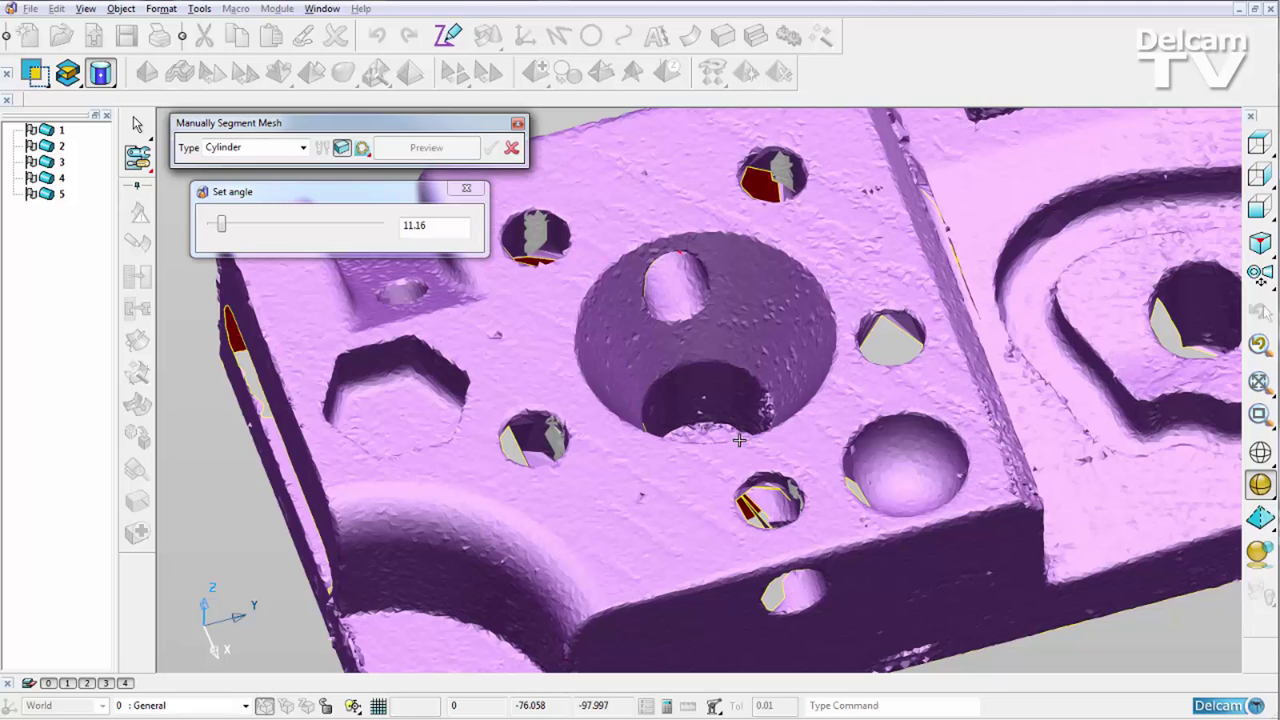
{"action": "left_click", "coordinate": [517, 124]}
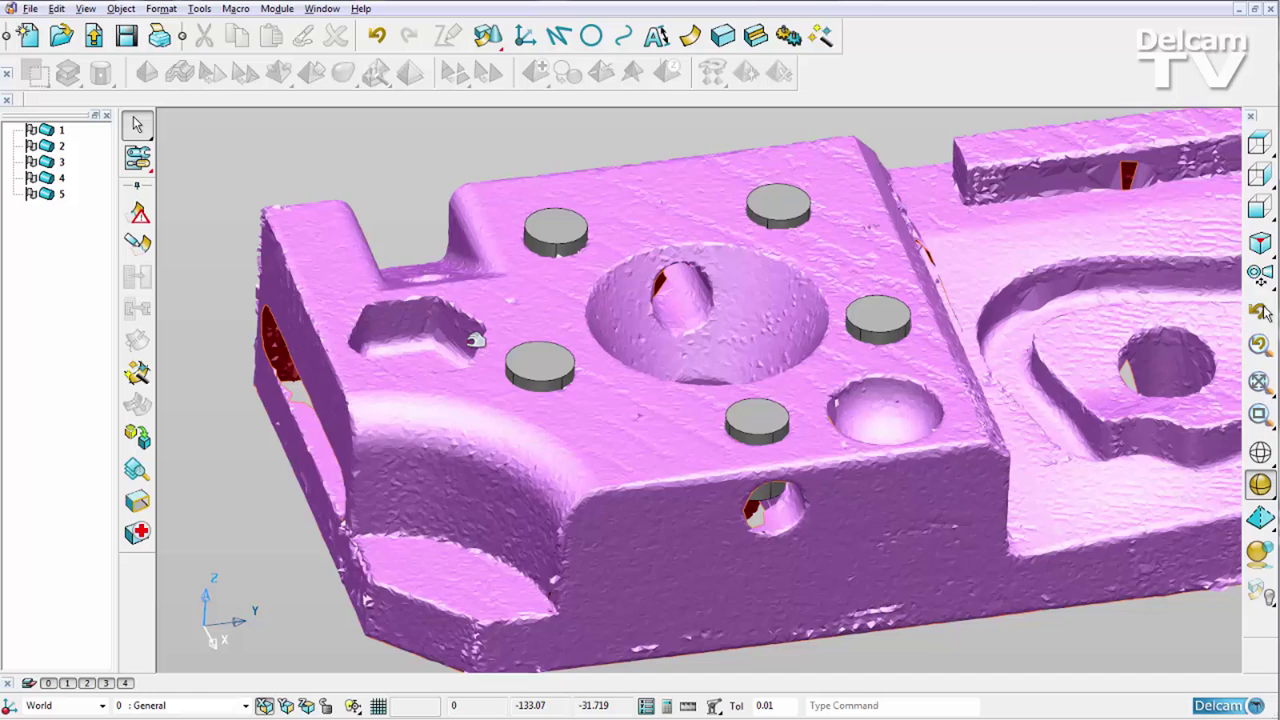
- Create a single workplane at the bottom centre of the scanned mesh
{"action": "key", "text": "ctrl+j"}
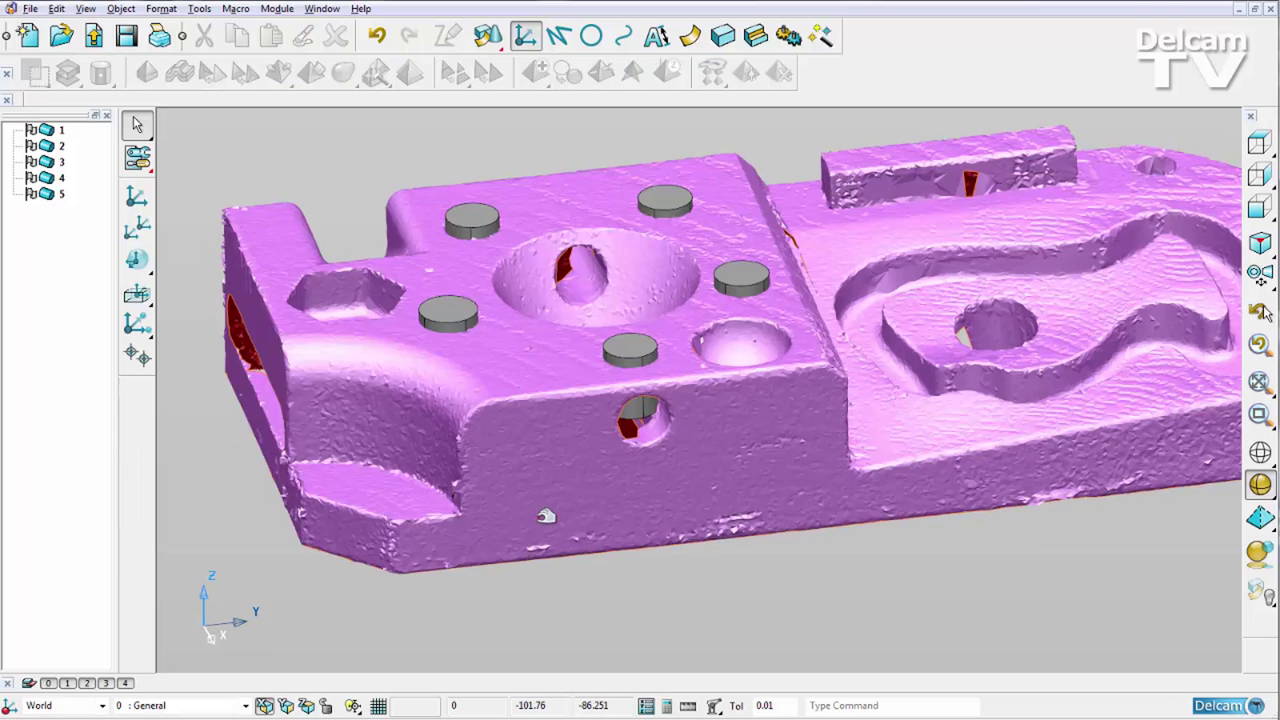
{"action": "left_click", "coordinate": [549, 547]}
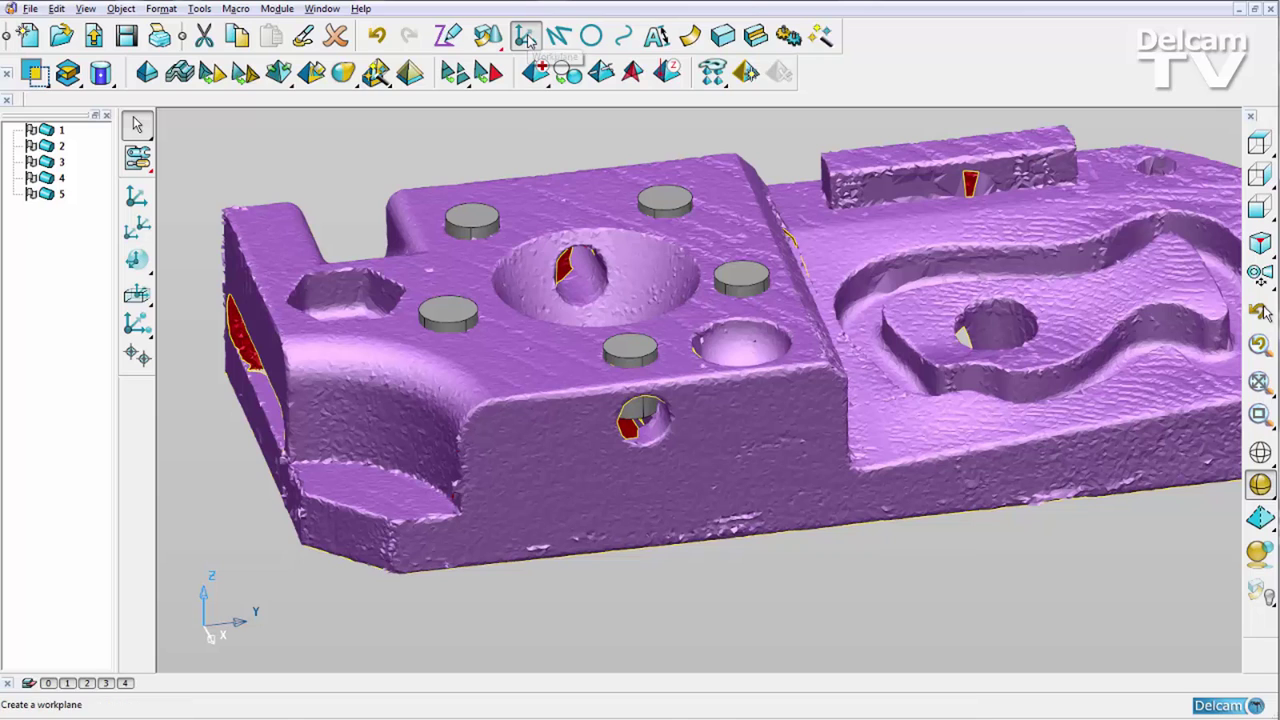
{"action": "mouse_move", "coordinate": [145, 300]}
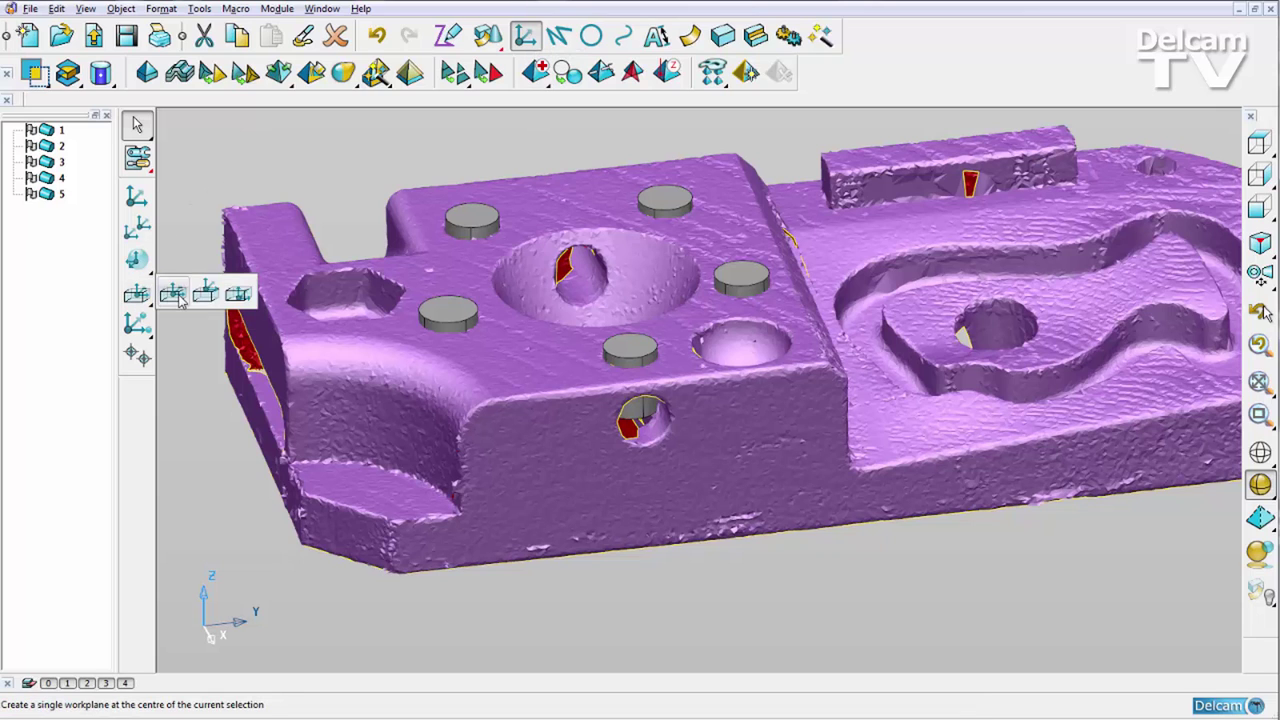
{"action": "left_click", "coordinate": [238, 297]}
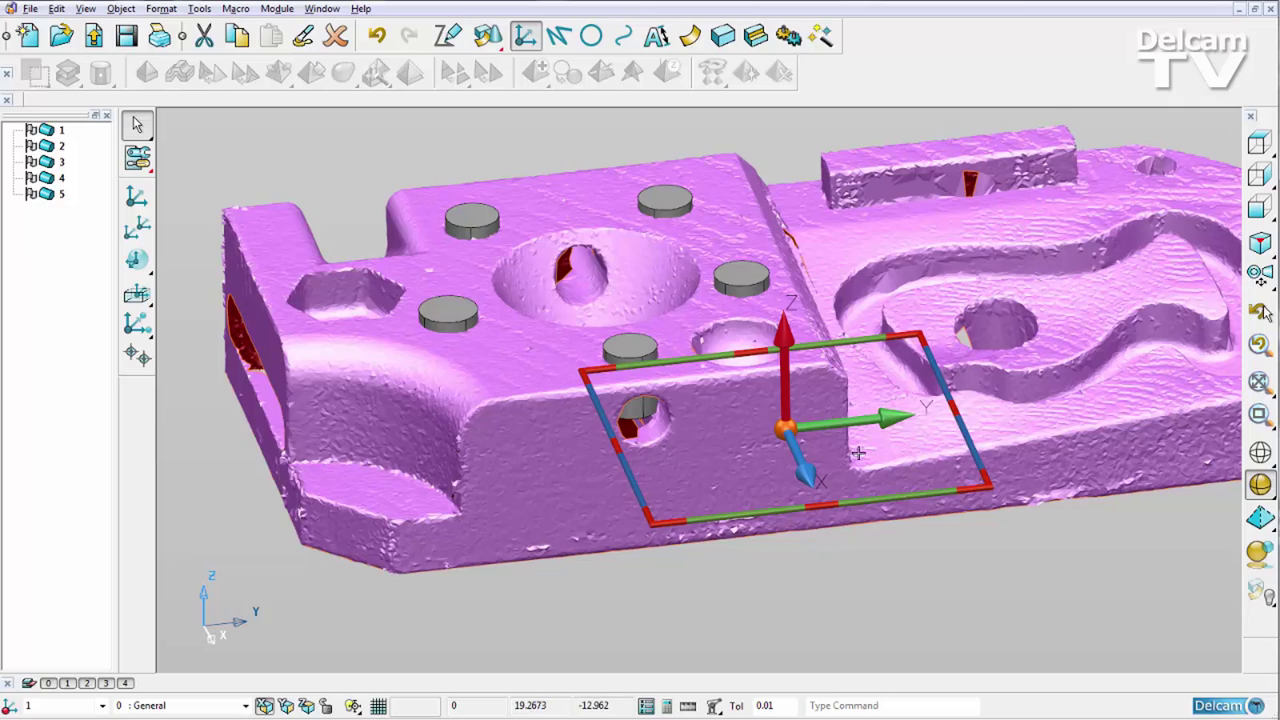
{"action": "middle_click_drag", "start_coordinate": [857, 451], "coordinate": [583, 328]}
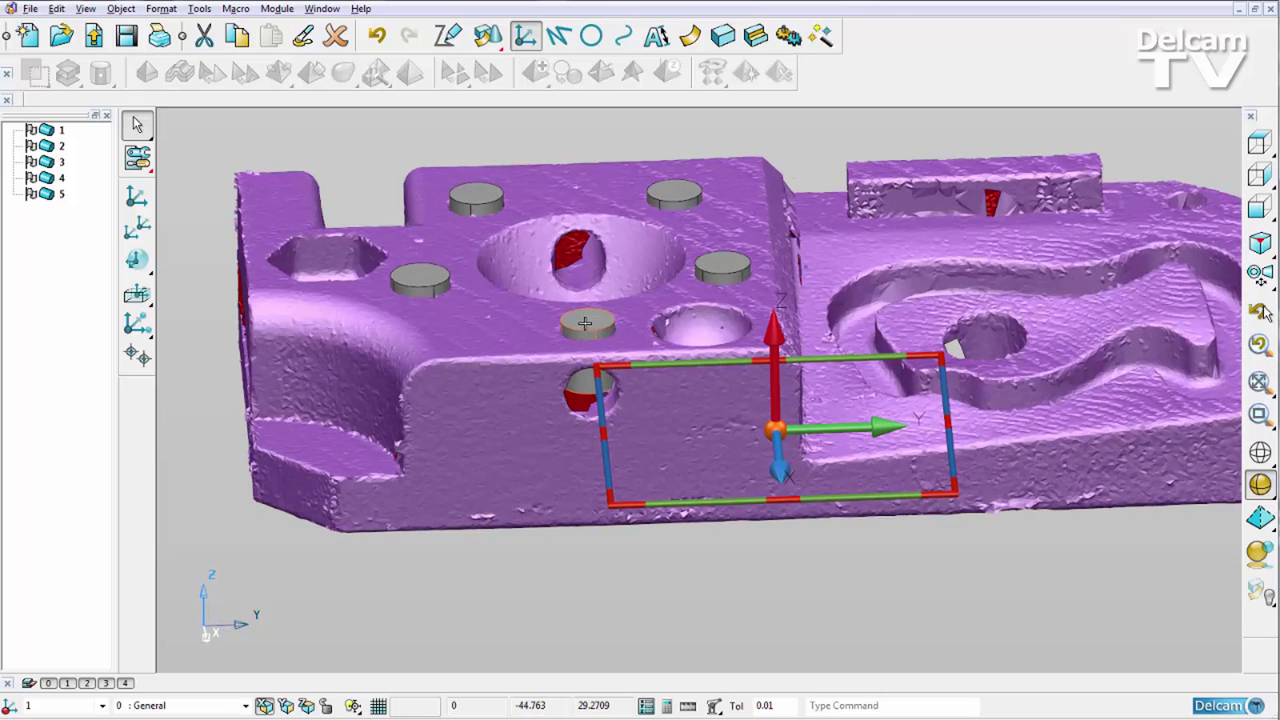
{"action": "middle_click_drag", "start_coordinate": [585, 323], "coordinate": [565, 447]}
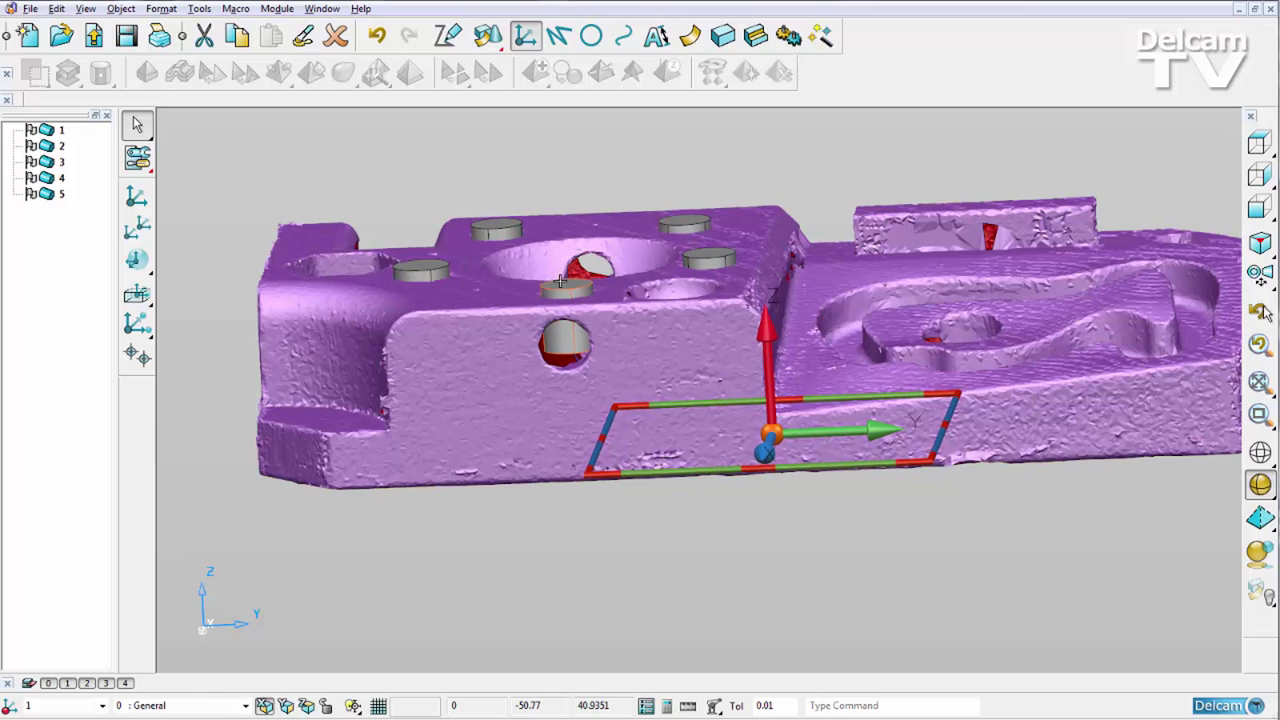
{"action": "middle_click_drag", "start_coordinate": [561, 283], "coordinate": [563, 310]}
{"action": "left_click", "coordinate": [200, 128]}
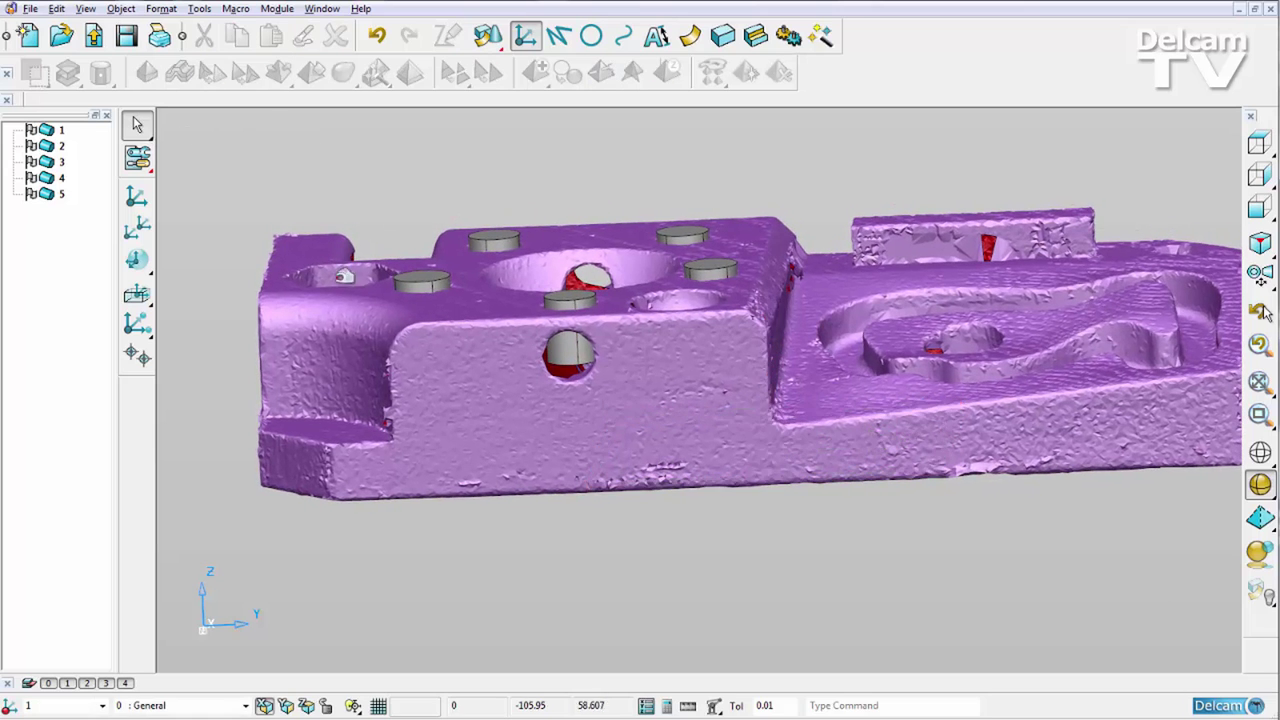
- Blank the scanned mesh to isolate the five fitted cylinders and the workplane
{"action": "left_click", "coordinate": [330, 338]}
{"action": "key", "text": "Delete"}
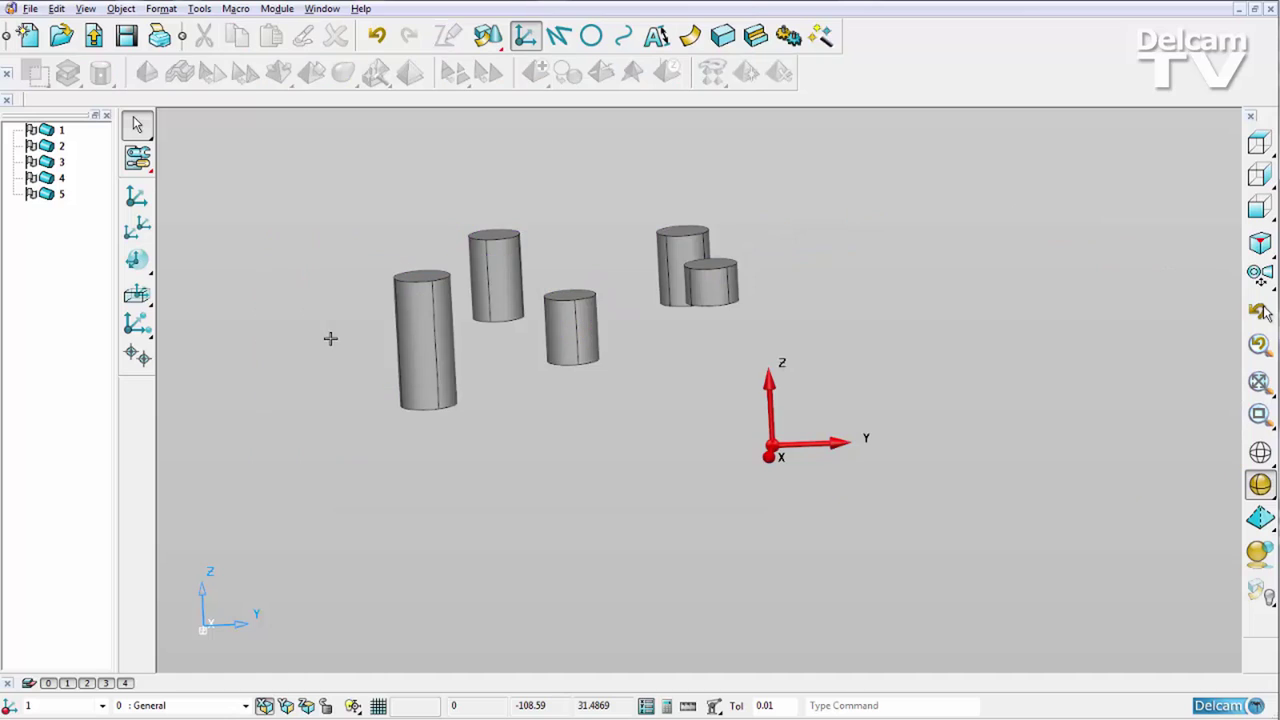
{"action": "key", "text": "Left"}
{"action": "key", "text": "Left"}
{"action": "key", "text": "Left"}
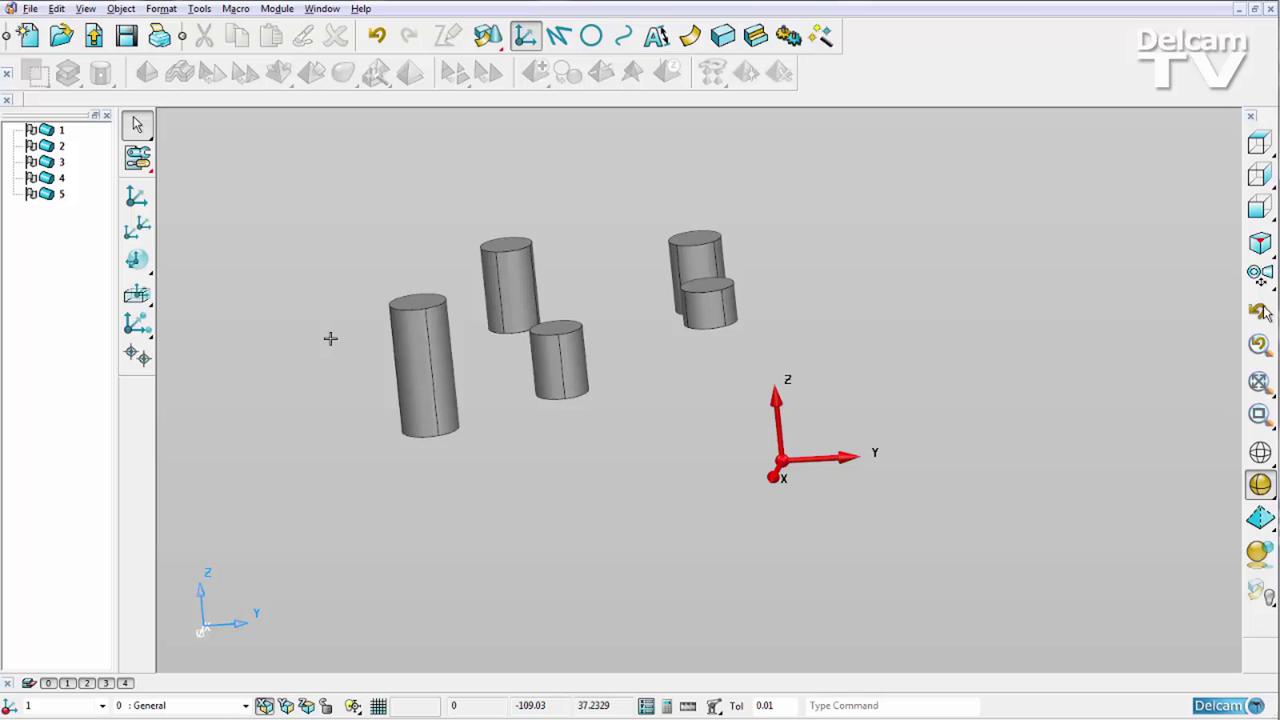
{"action": "key", "text": "Left"}
{"action": "key", "text": "Left"}
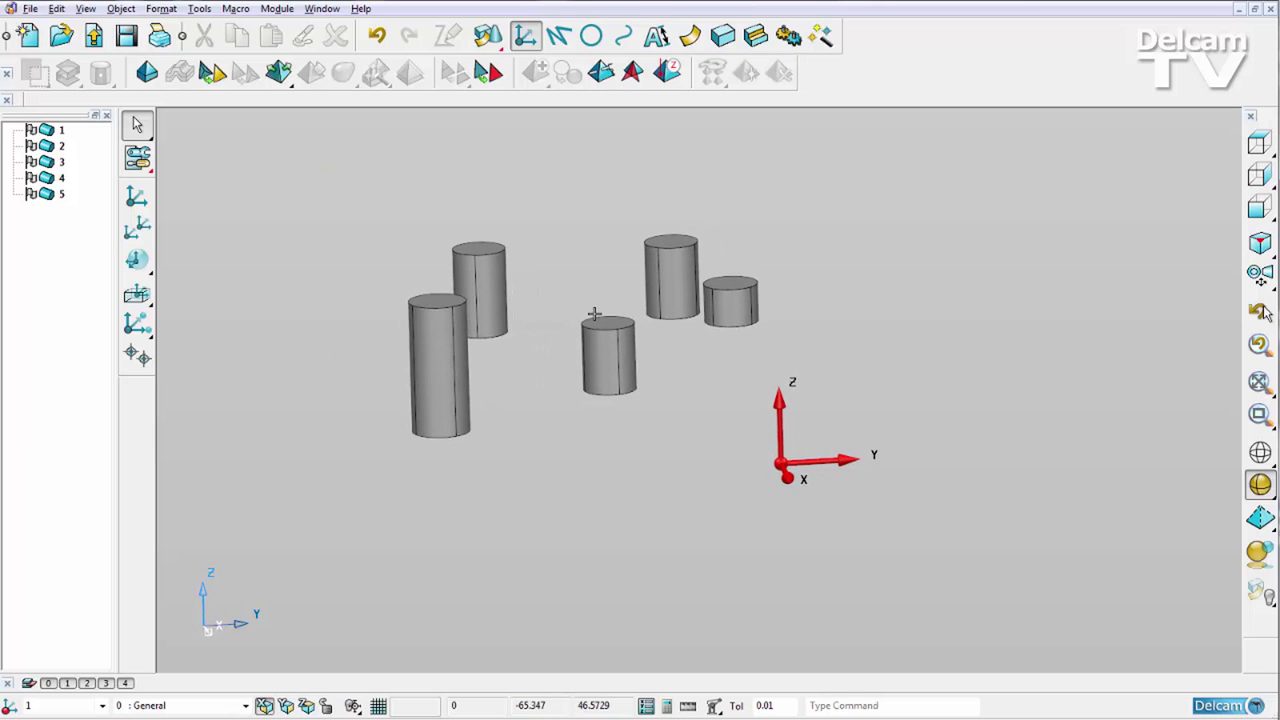
- Modify all five cylinders together, switching their size definition to Diameter and setting it to 13
{"action": "left_click_drag", "start_coordinate": [313, 168], "coordinate": [794, 443]}
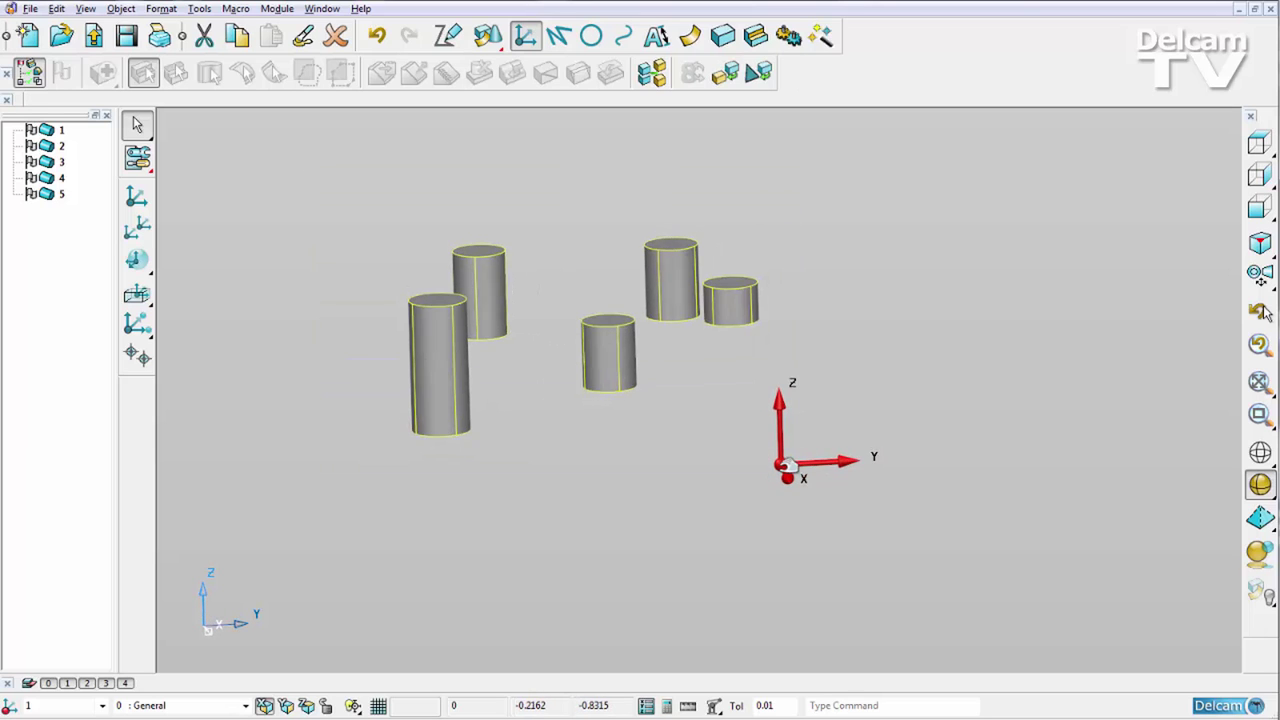
{"action": "right_click", "coordinate": [618, 360]}
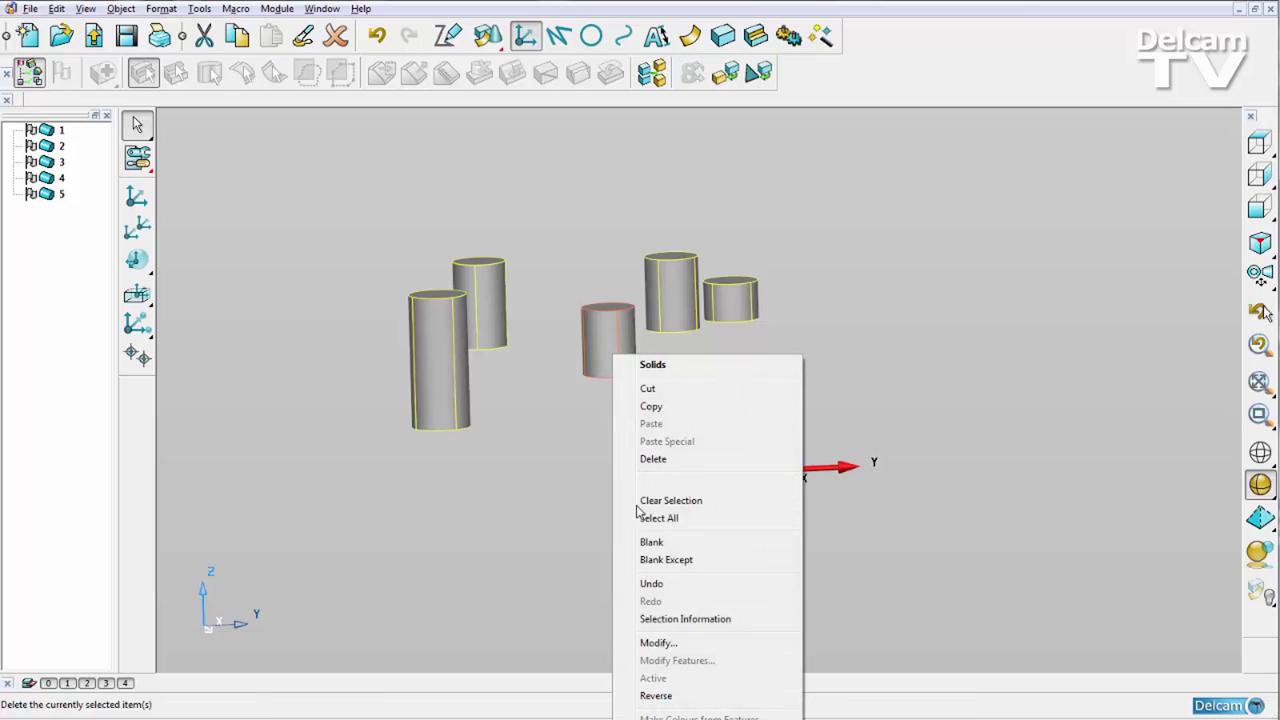
{"action": "left_click", "coordinate": [677, 644]}
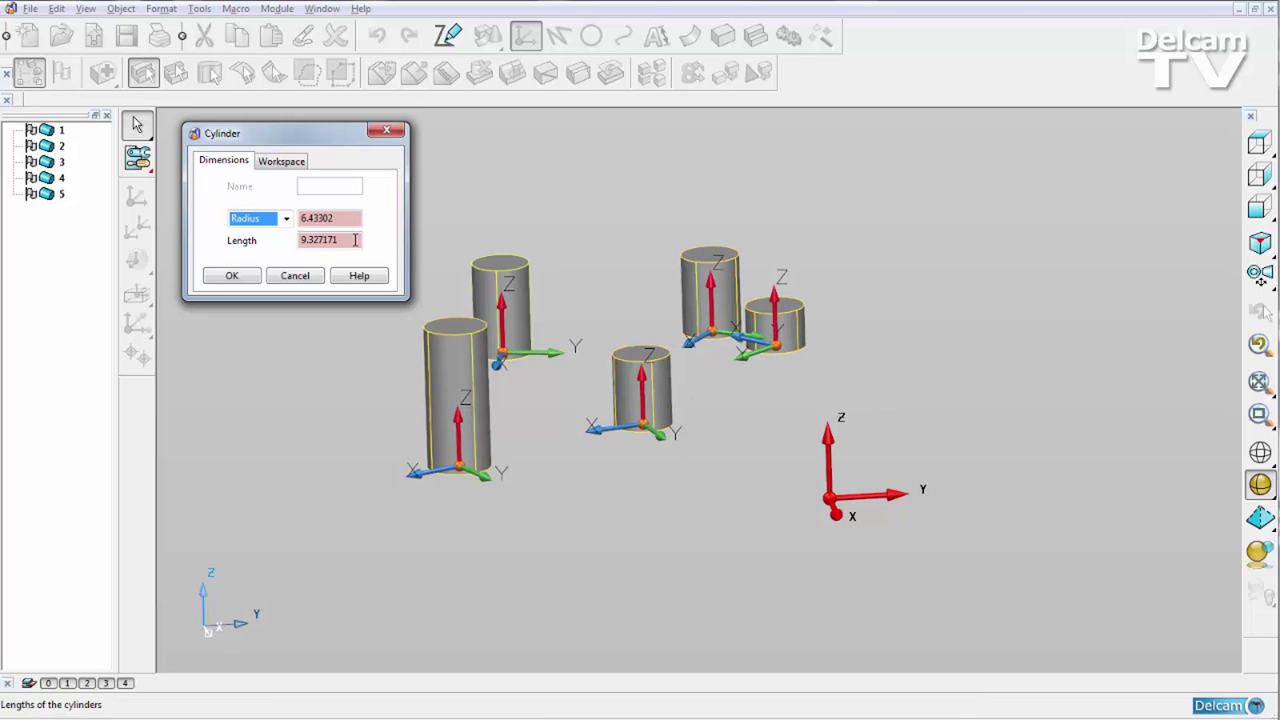
{"action": "left_click", "coordinate": [285, 219]}
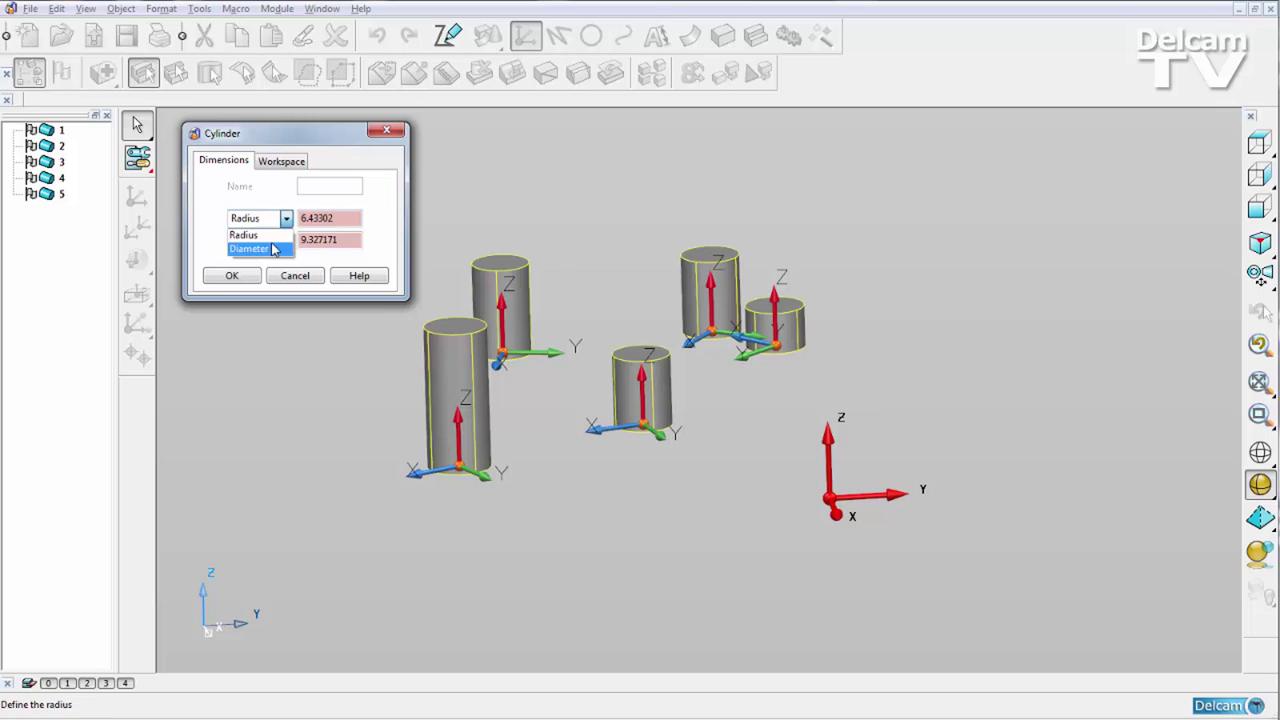
{"action": "left_click", "coordinate": [288, 242]}
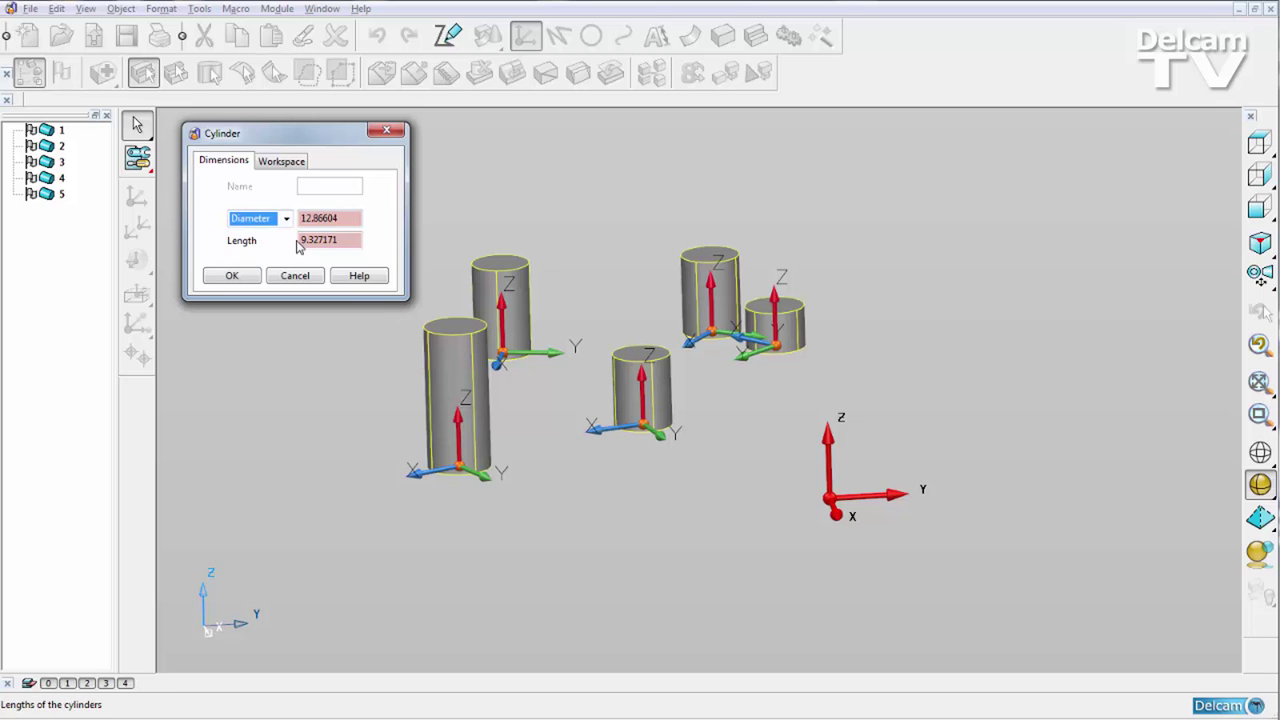
{"action": "double_click", "coordinate": [351, 222]}
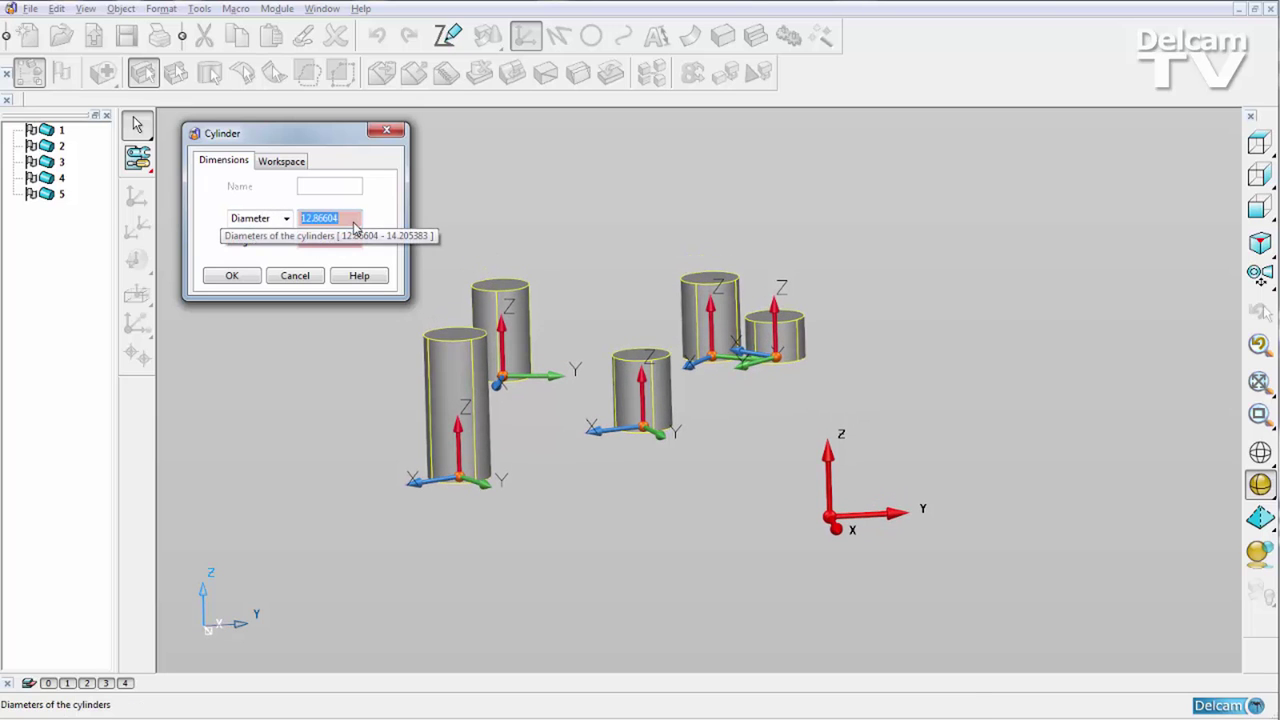
{"action": "type", "text": "13"}
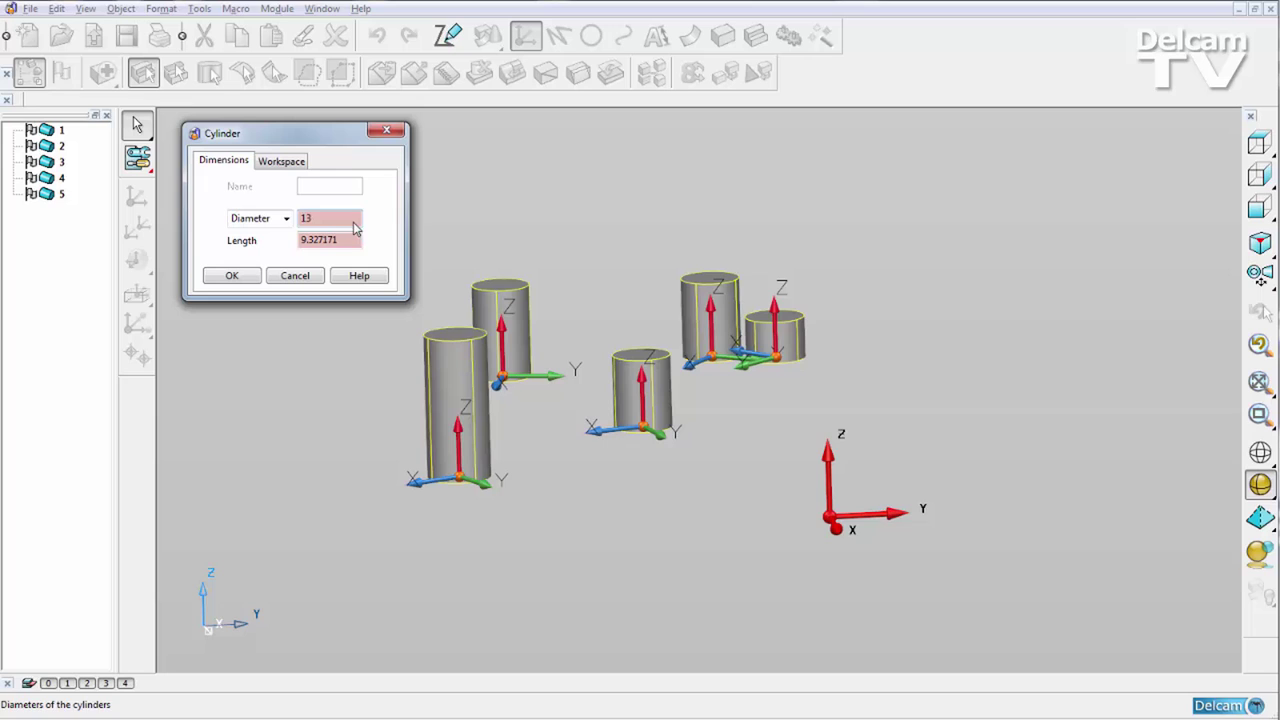
- Set the Z ordinate of all five cylinder origins to 0 relative to the workplane
{"action": "left_click", "coordinate": [279, 162]}
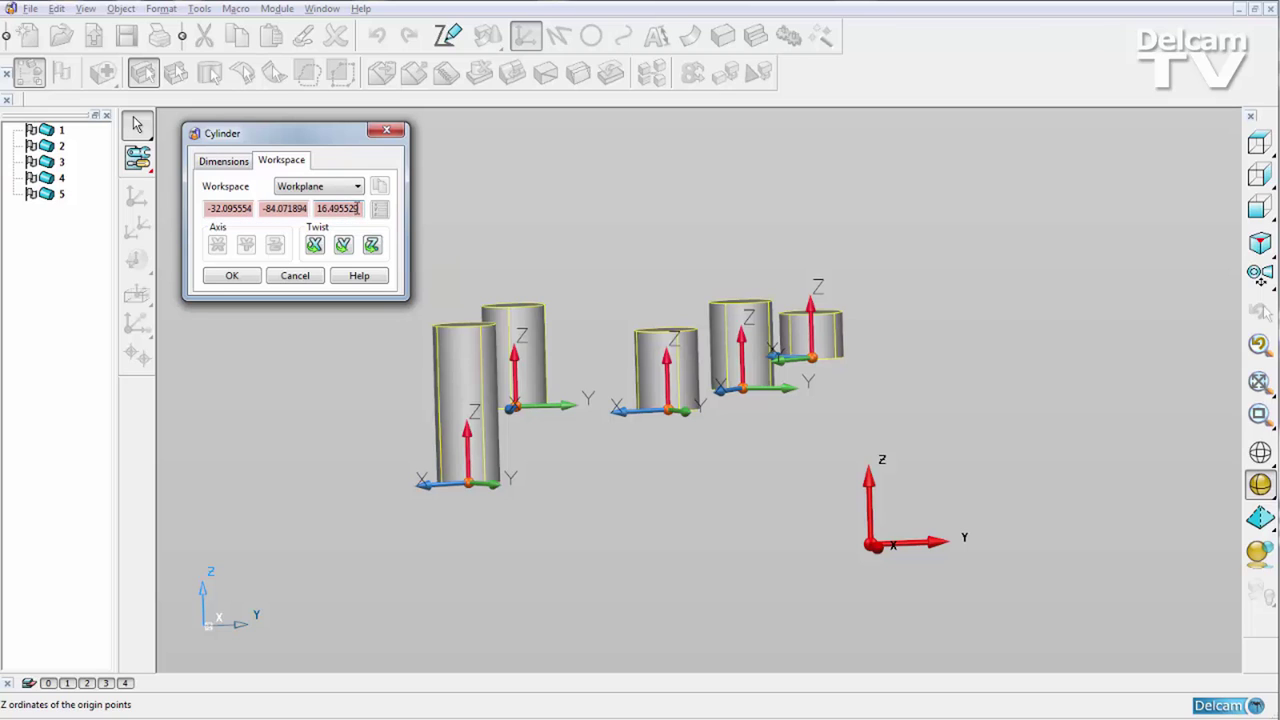
{"action": "left_click_drag", "start_coordinate": [356, 208], "coordinate": [298, 204]}
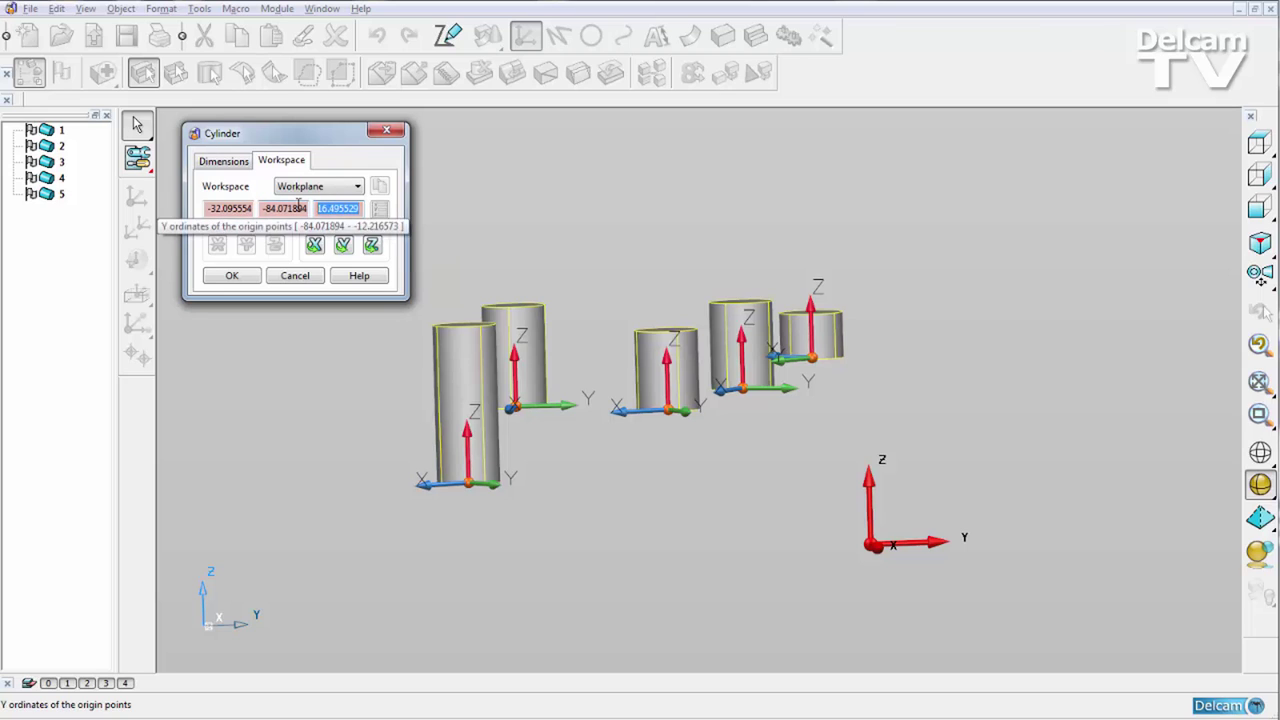
{"action": "type", "text": "0"}
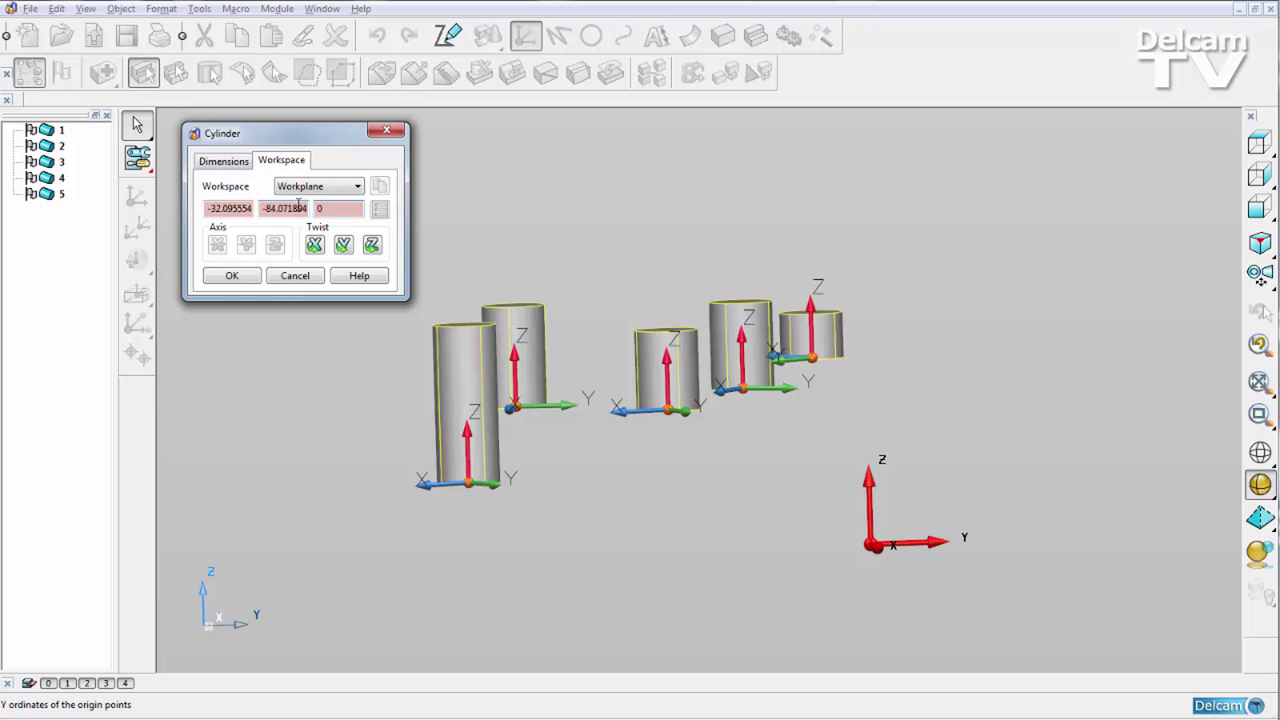
- Set the length of all five cylinders to 55 and apply the changes
{"action": "left_click", "coordinate": [225, 161]}
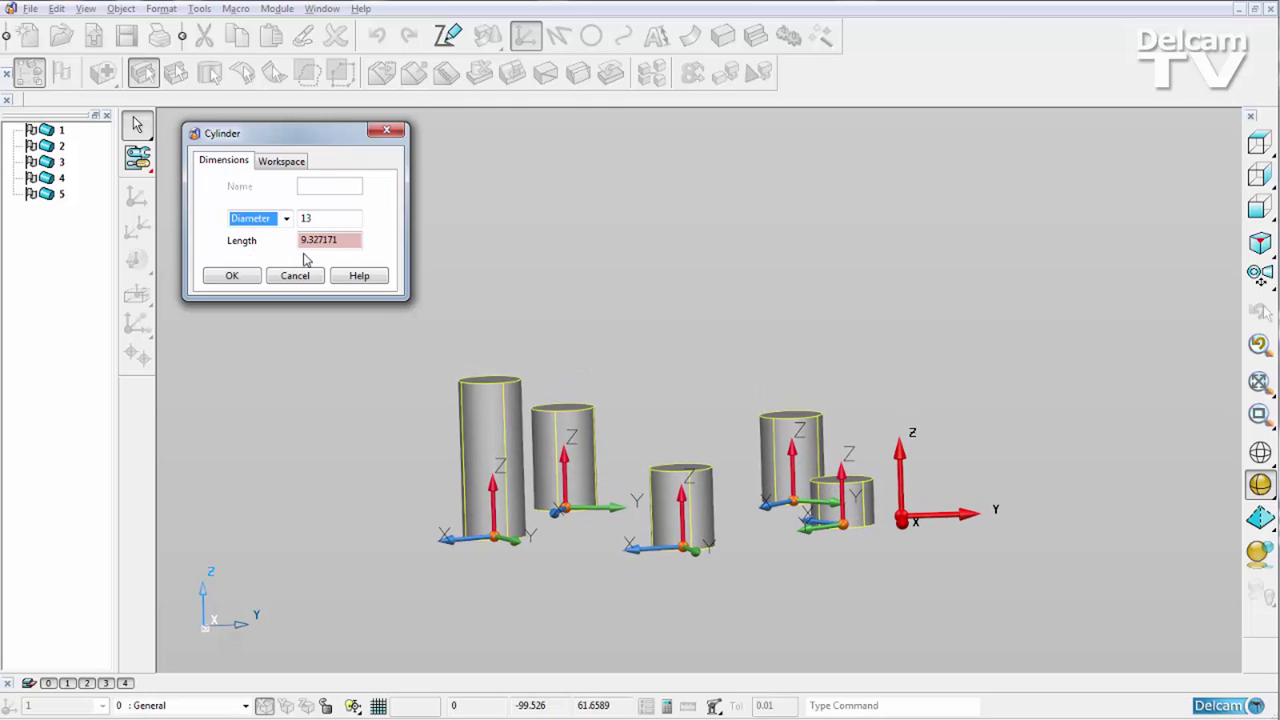
{"action": "key", "text": "Tab"}
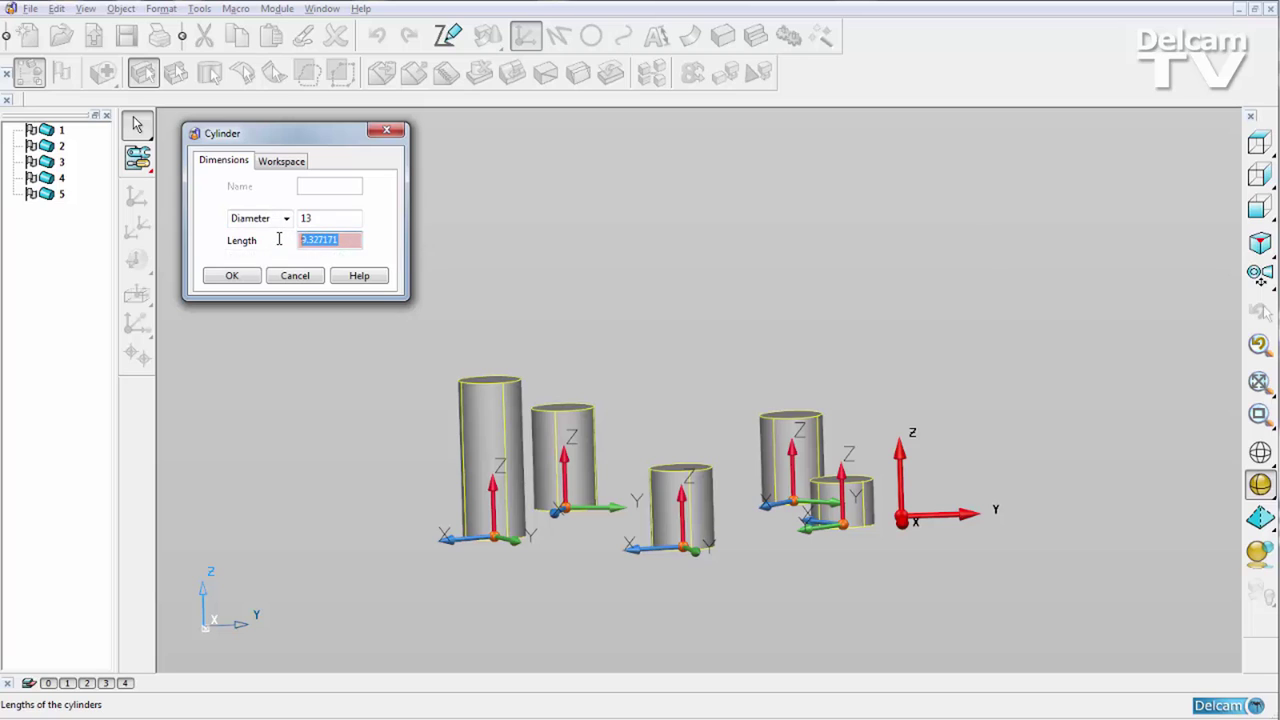
{"action": "type", "text": "55"}
{"action": "left_click", "coordinate": [230, 275]}
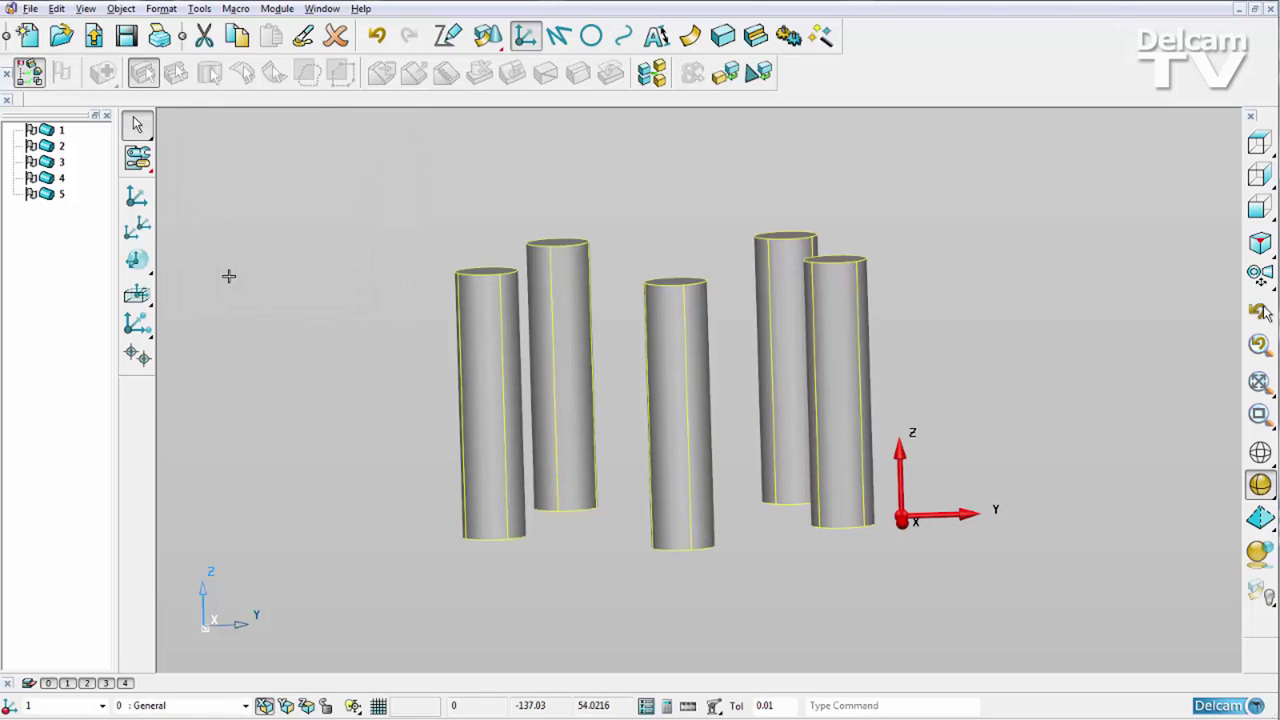
- Bring the blanked mesh back and check the cylinders against it from the right-hand view
{"action": "key", "text": "ctrl+l"}
{"action": "key", "text": "ctrl+6"}
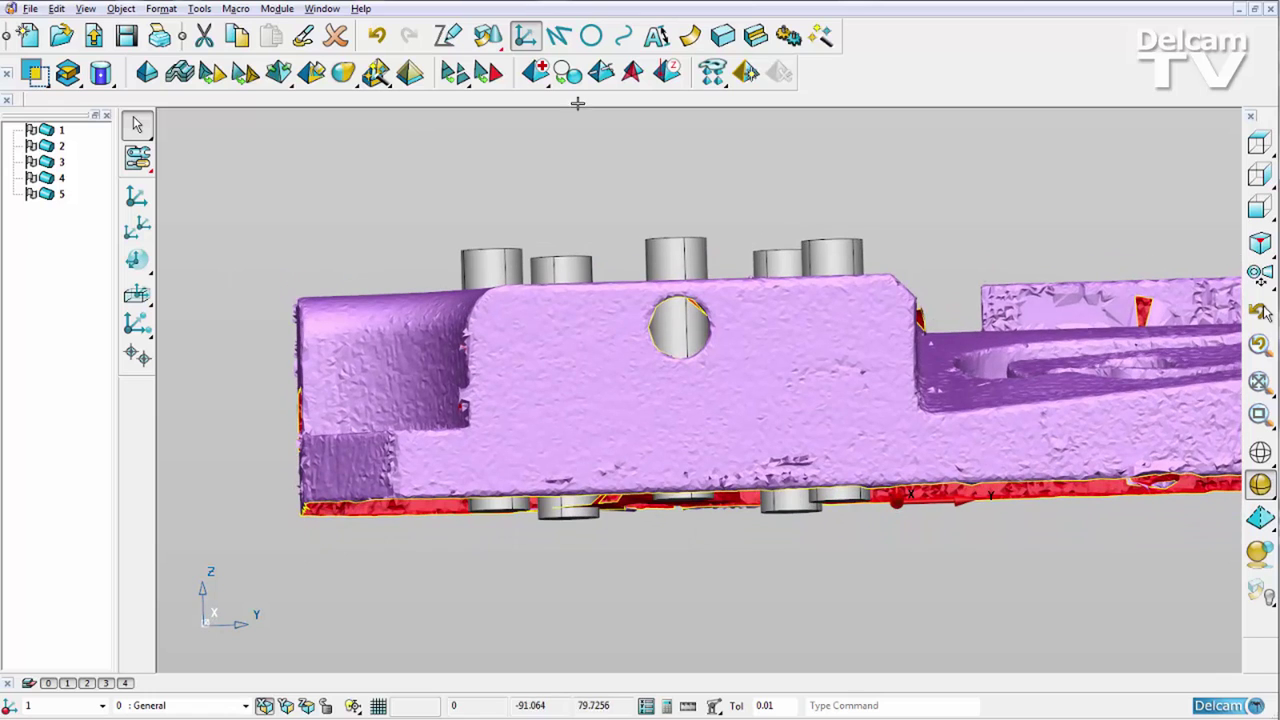
{"action": "left_click", "coordinate": [1262, 178]}
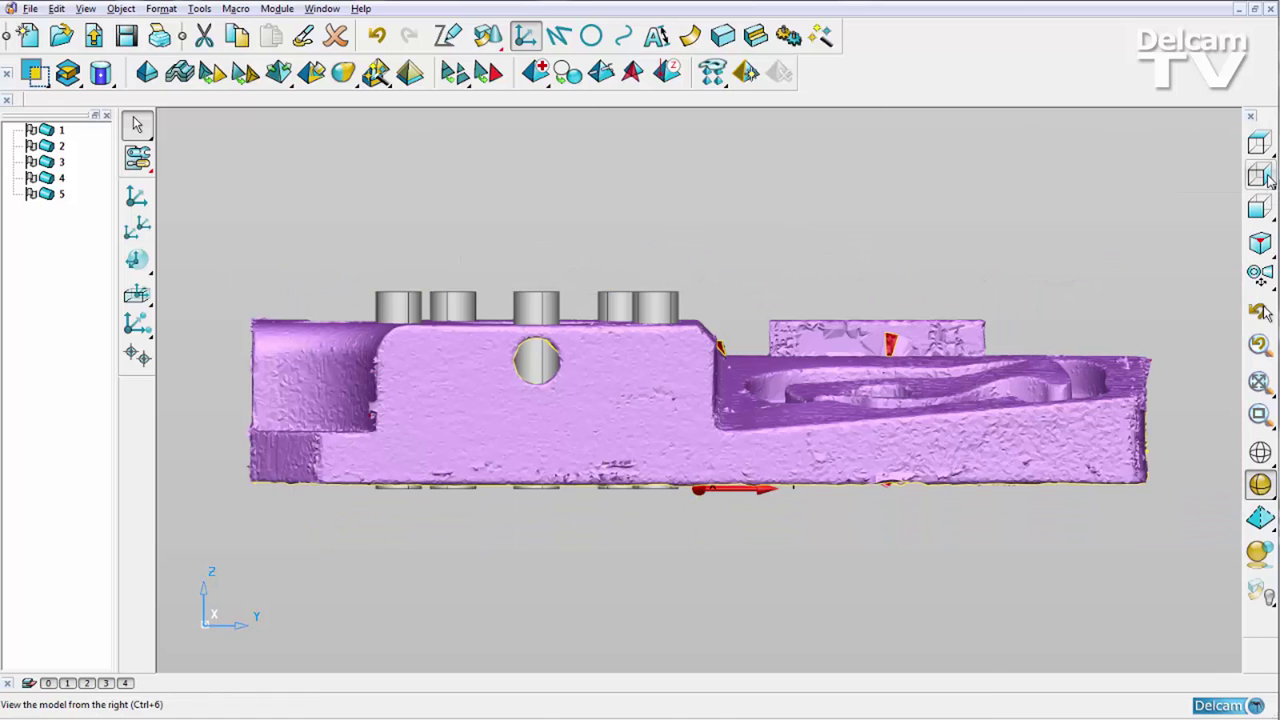
{"action": "left_click_drag", "start_coordinate": [217, 229], "coordinate": [791, 563]}
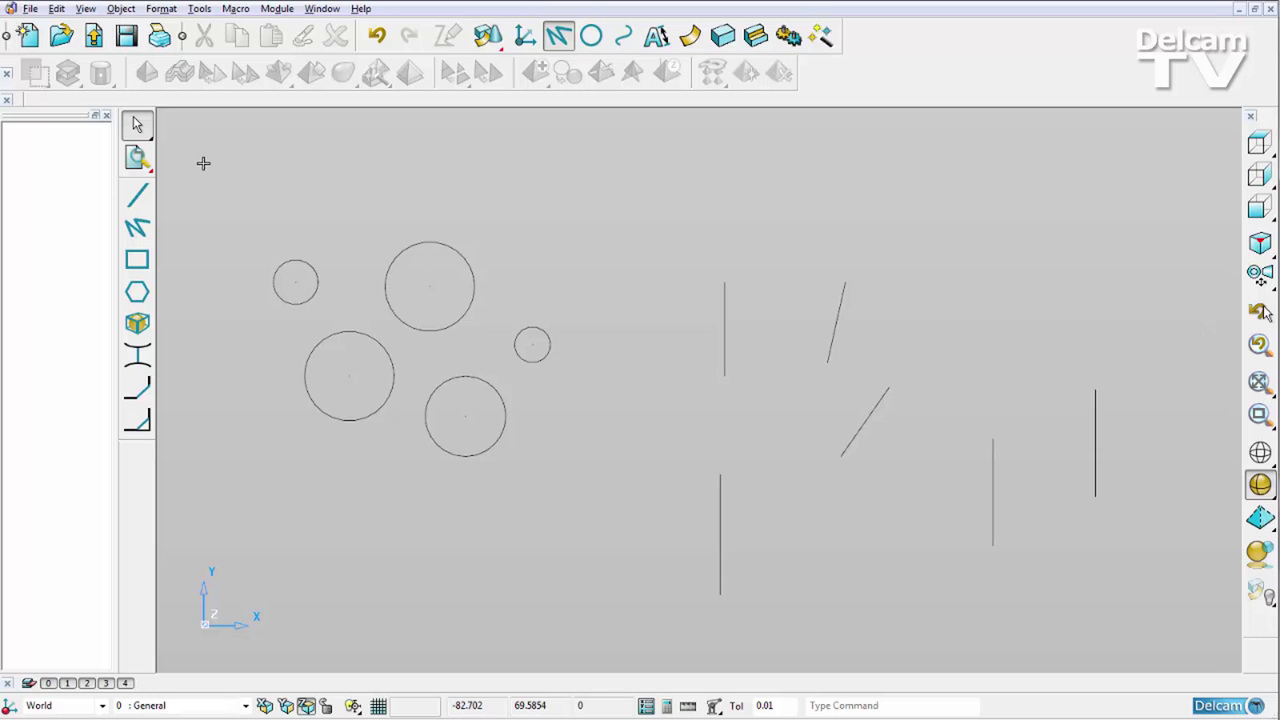
- Modify the five circles together, switching their size definition to Diameter and setting it to 15
{"action": "left_click_drag", "start_coordinate": [203, 163], "coordinate": [656, 596]}
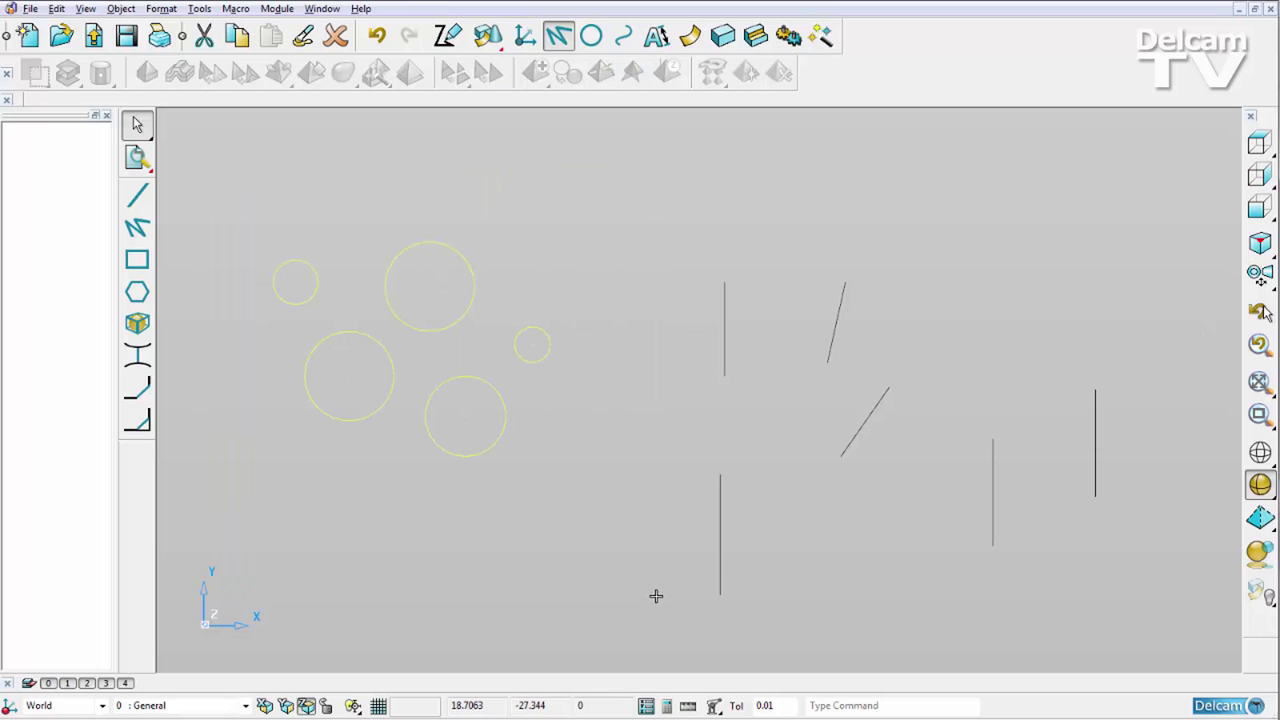
{"action": "right_click", "coordinate": [502, 436]}
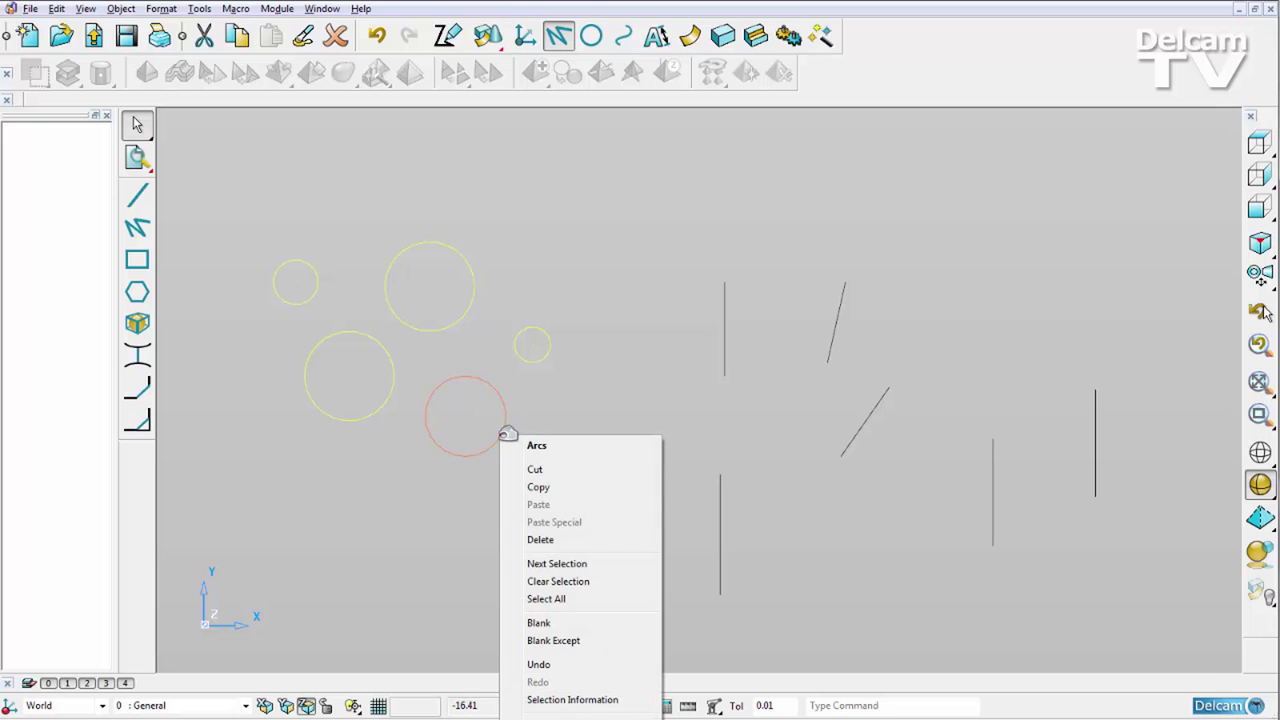
{"action": "left_click", "coordinate": [586, 699]}
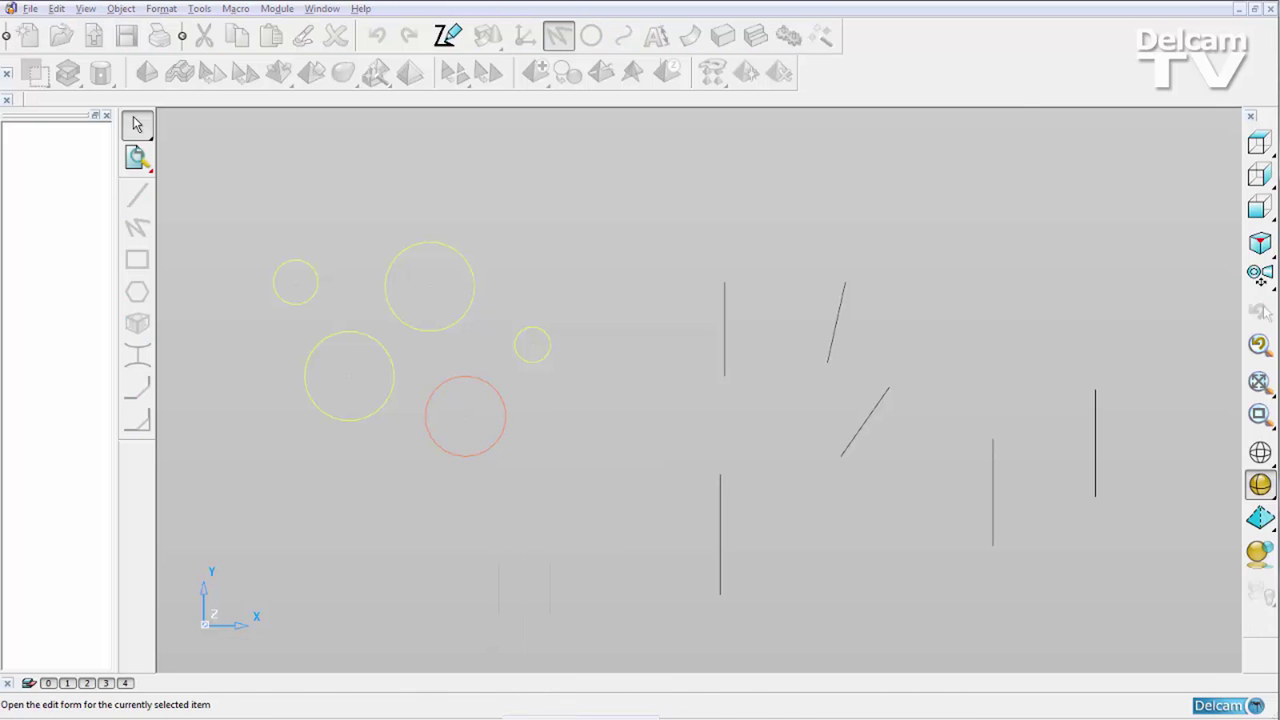
{"action": "left_click_drag", "start_coordinate": [1131, 126], "coordinate": [708, 151]}
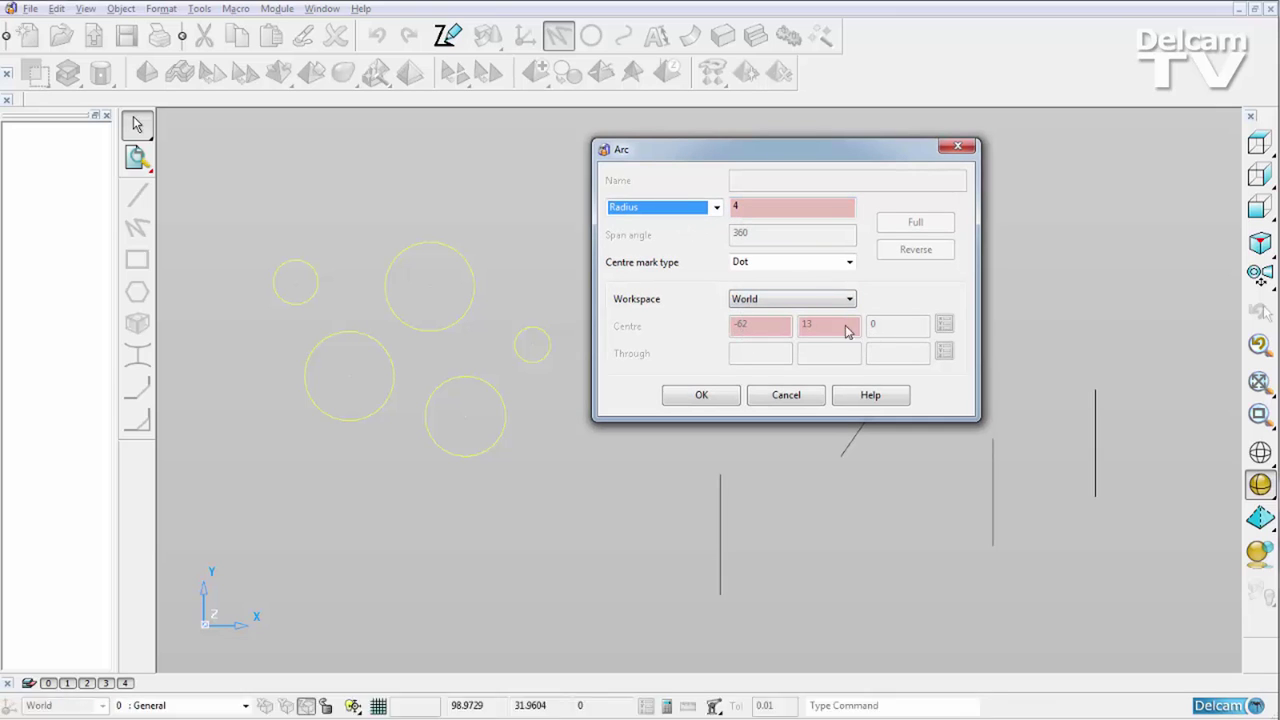
{"action": "left_click", "coordinate": [716, 207]}
{"action": "left_click", "coordinate": [709, 239]}
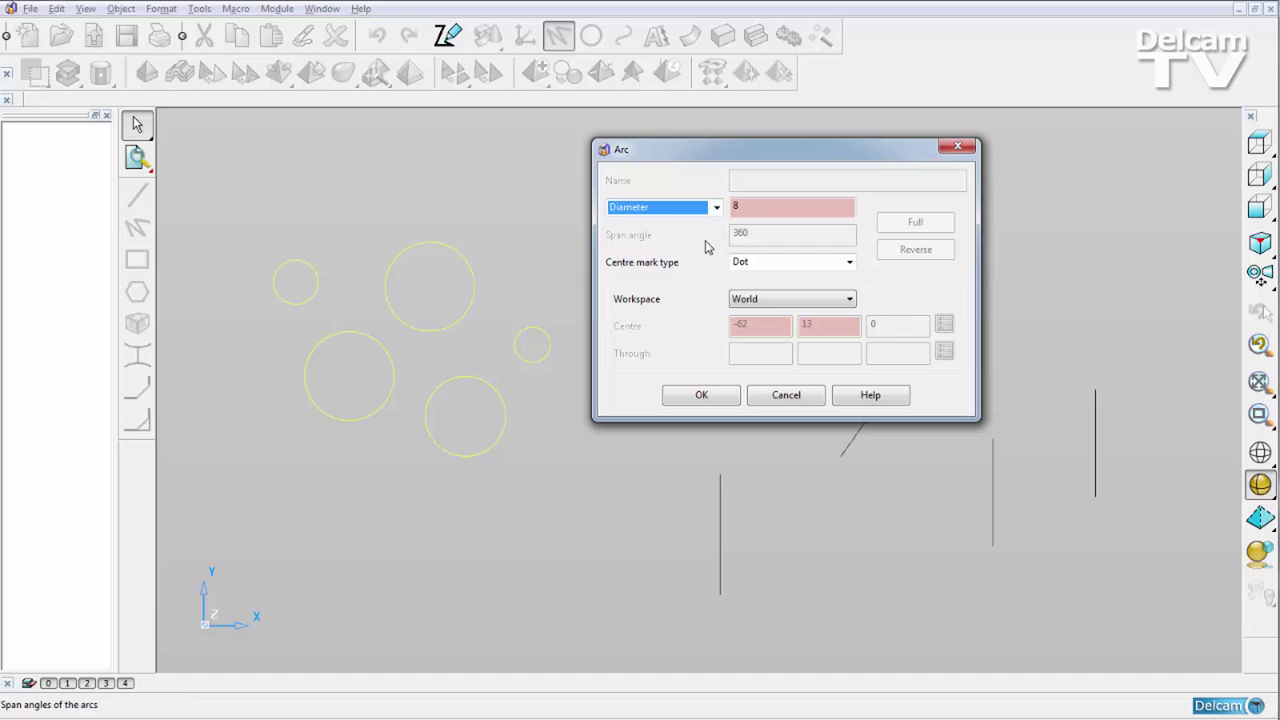
{"action": "left_click", "coordinate": [749, 208]}
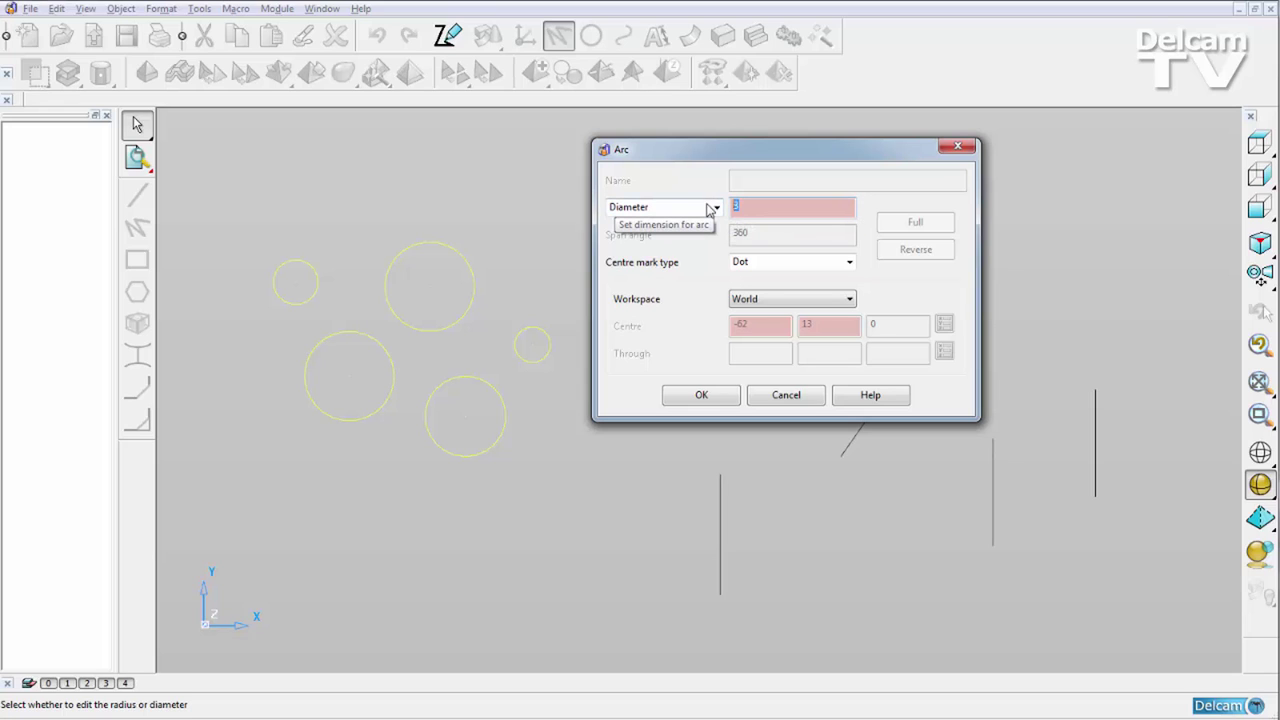
{"action": "type", "text": "15"}
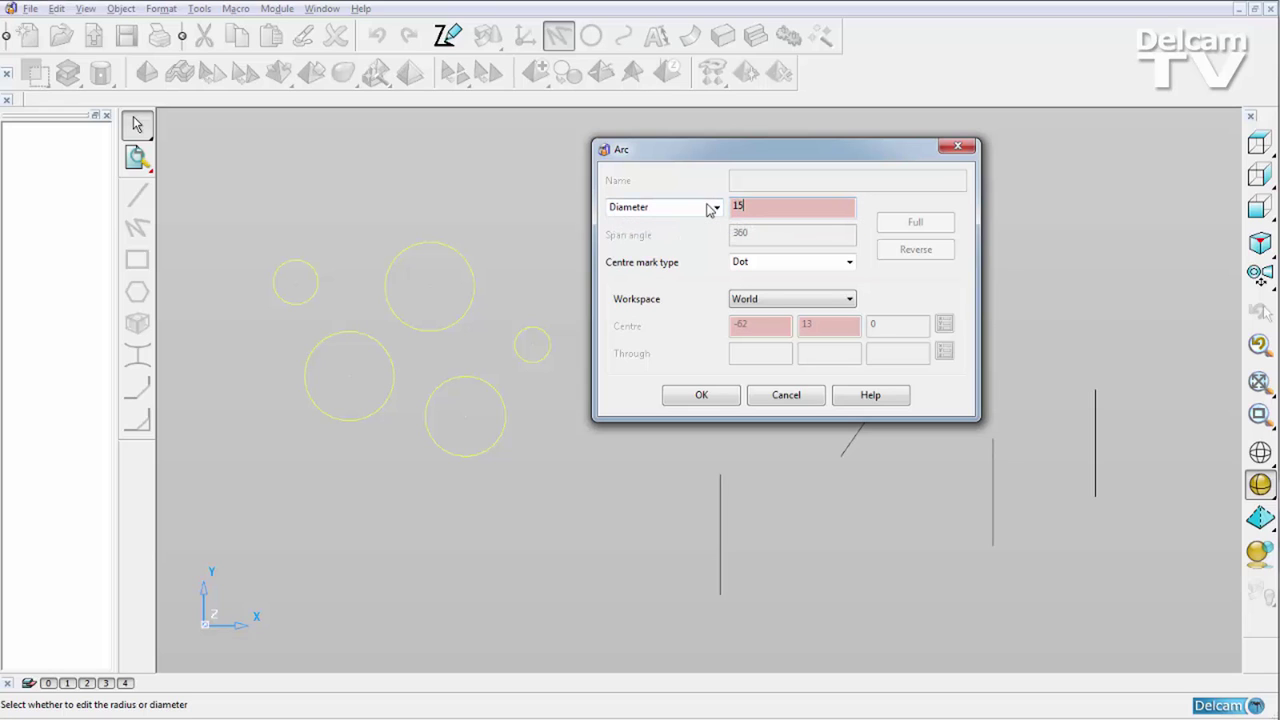
{"action": "left_click", "coordinate": [704, 398]}
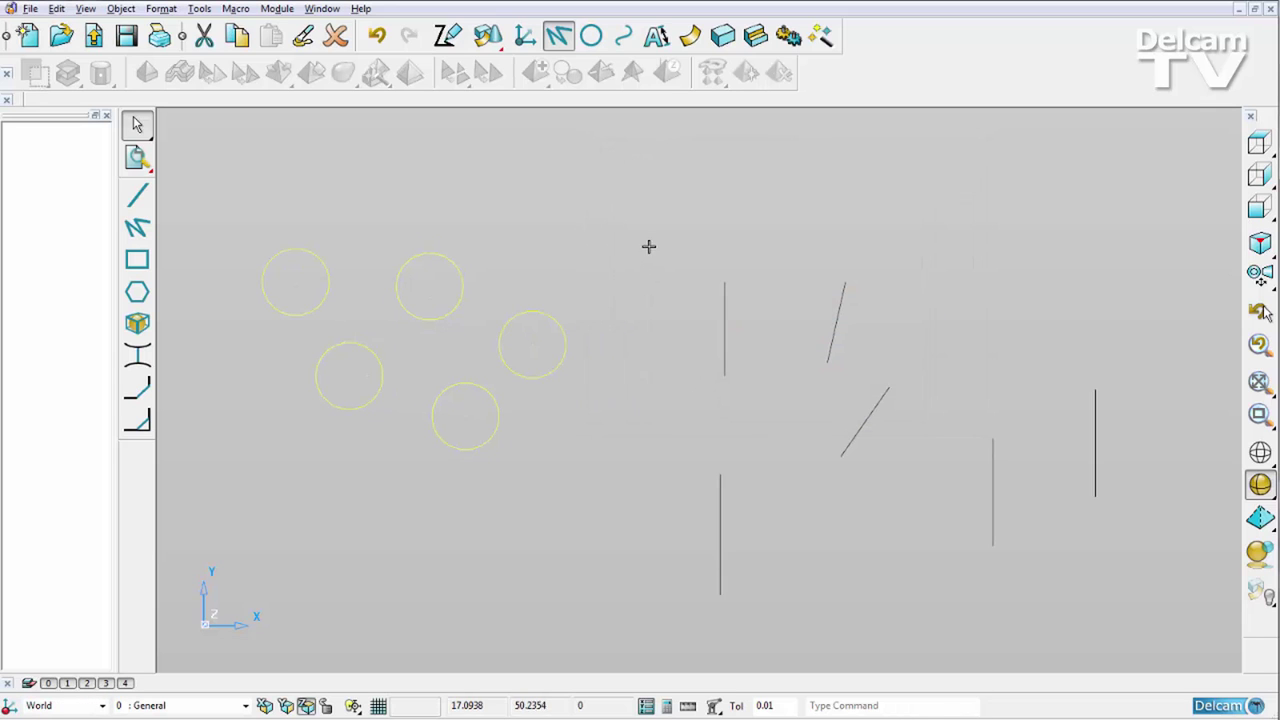
- Modify the six lines together, setting their length to 20
{"action": "left_click_drag", "start_coordinate": [648, 240], "coordinate": [1156, 636]}
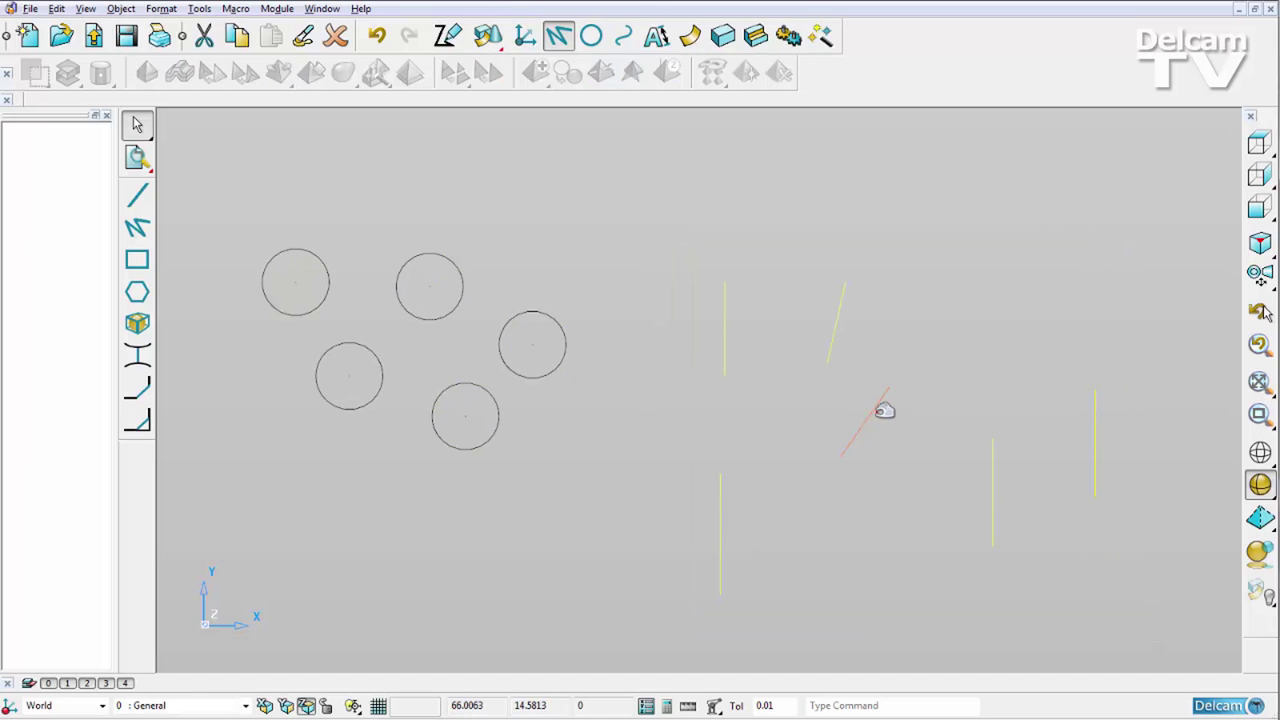
{"action": "right_click", "coordinate": [878, 418]}
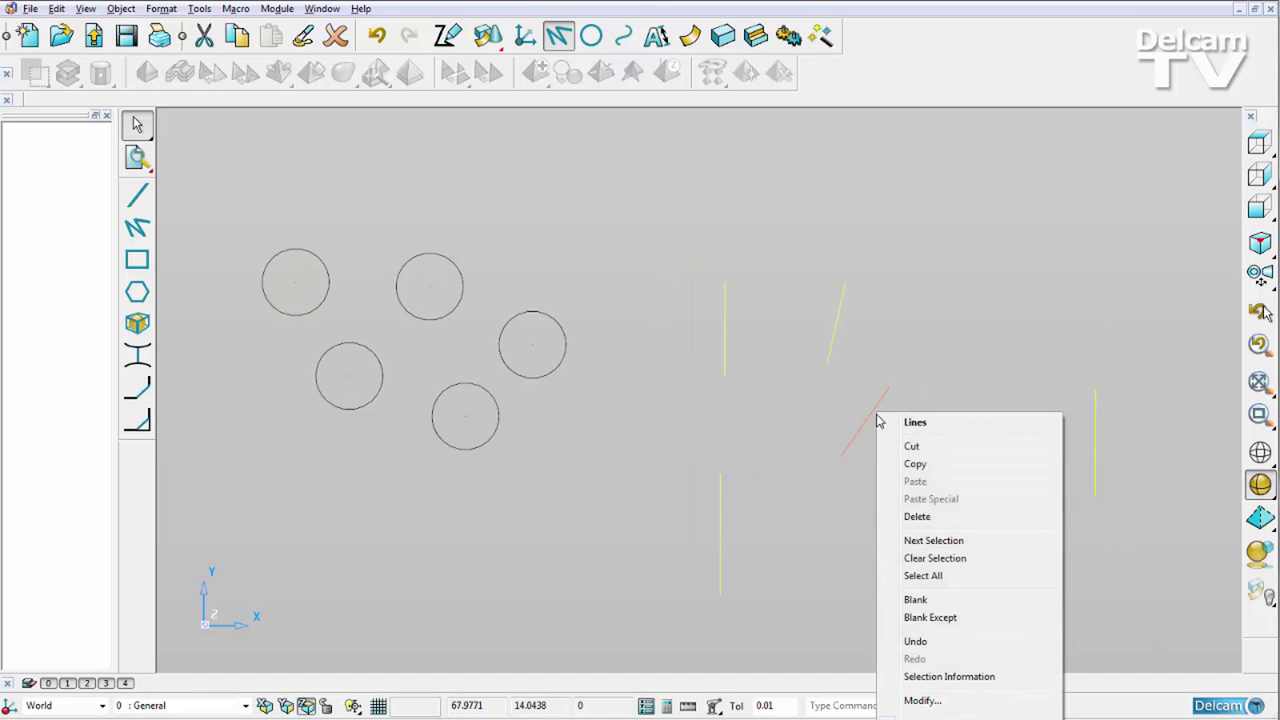
{"action": "left_click", "coordinate": [918, 700]}
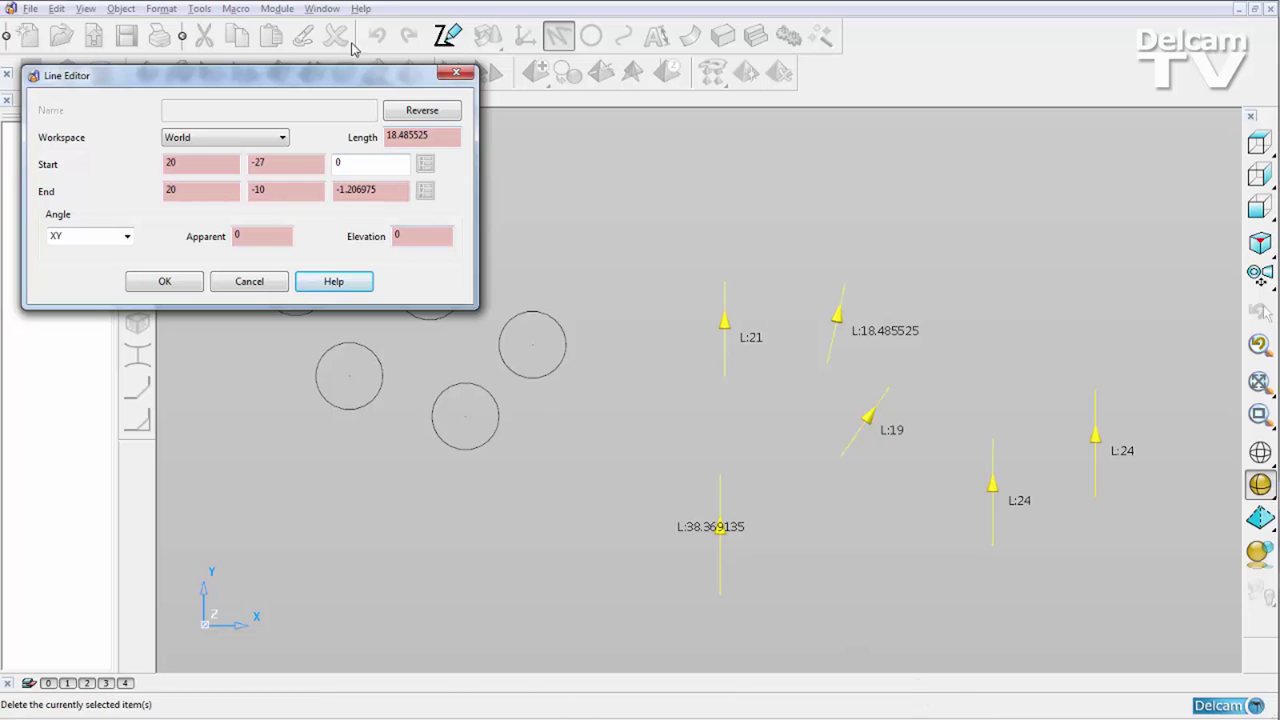
{"action": "left_click_drag", "start_coordinate": [250, 75], "coordinate": [365, 142]}
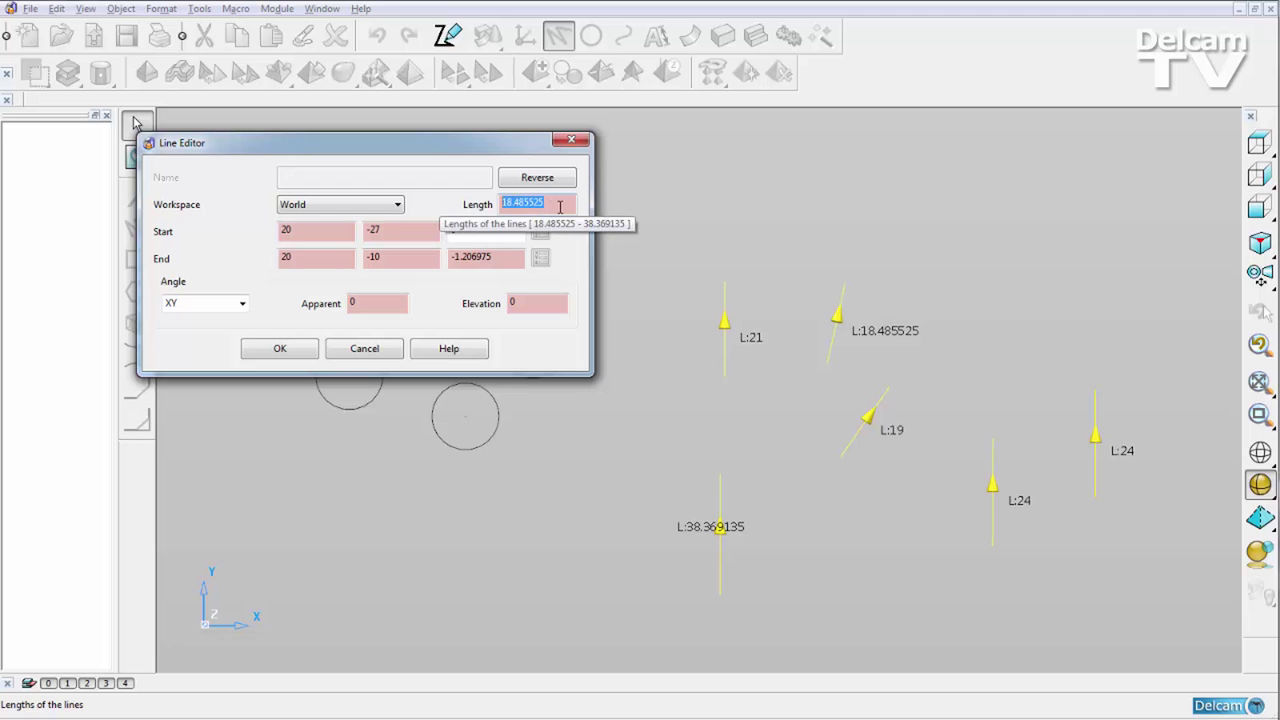
{"action": "type", "text": "20"}
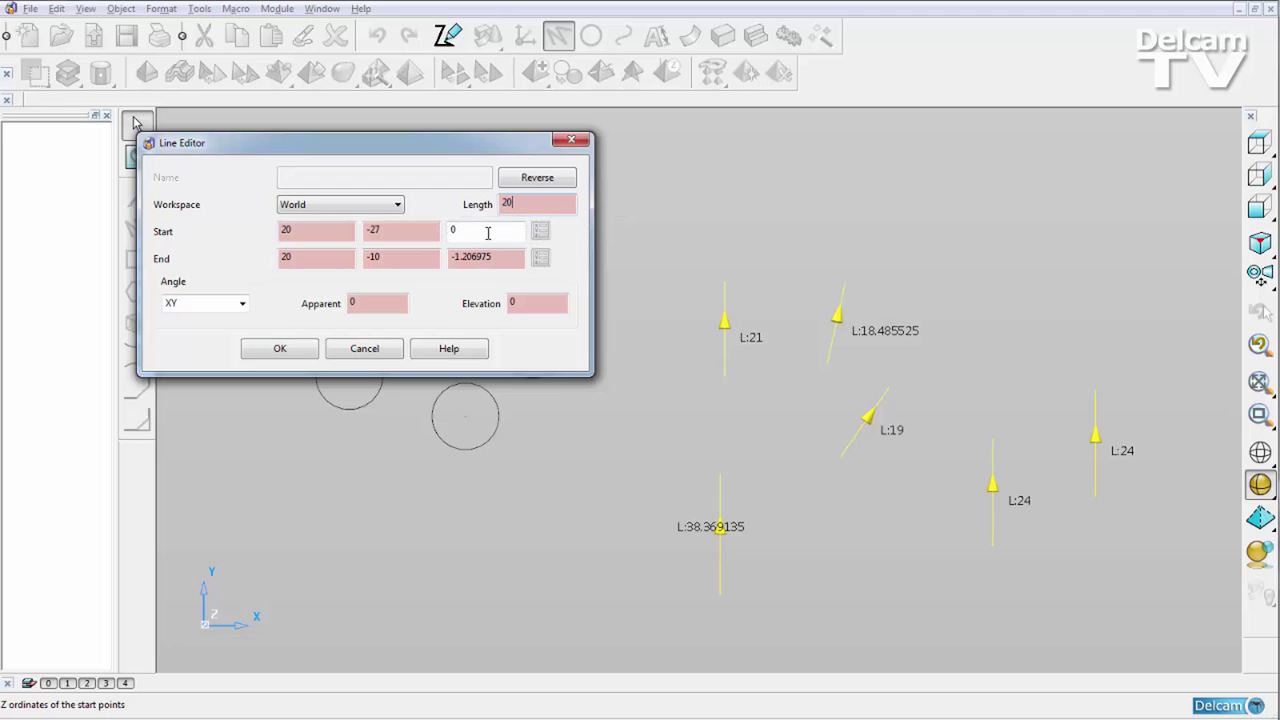